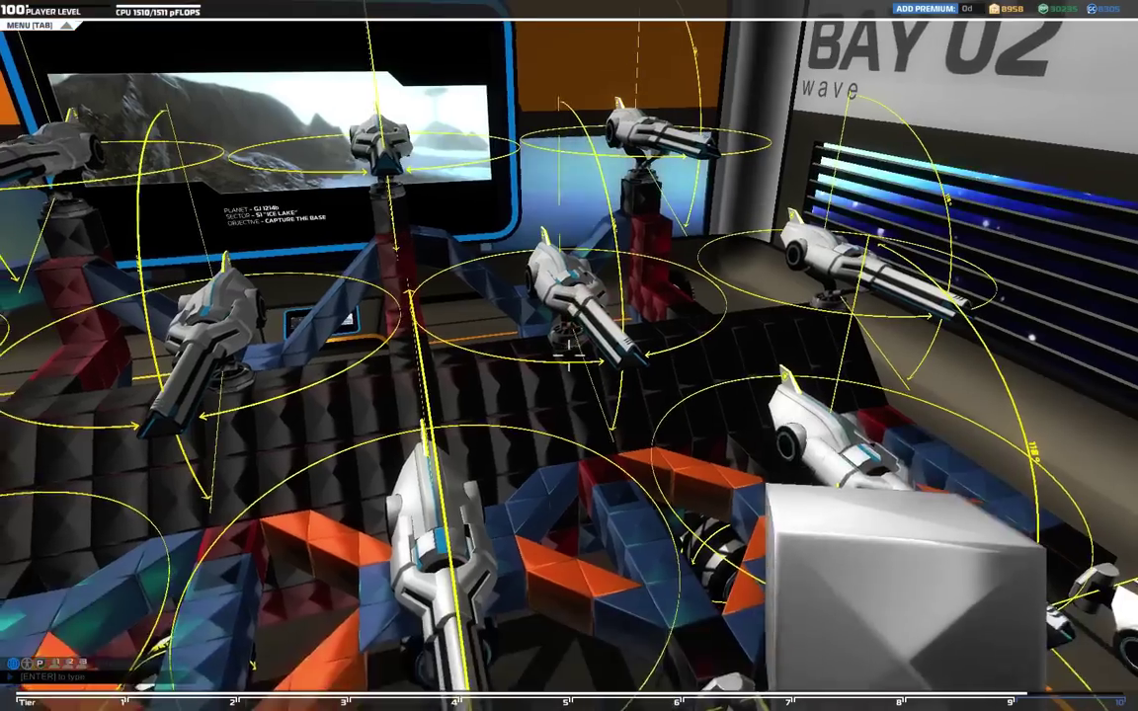
Step: Fly over and beside the flank gun rows, ending facing the robot's dark front
key(w)
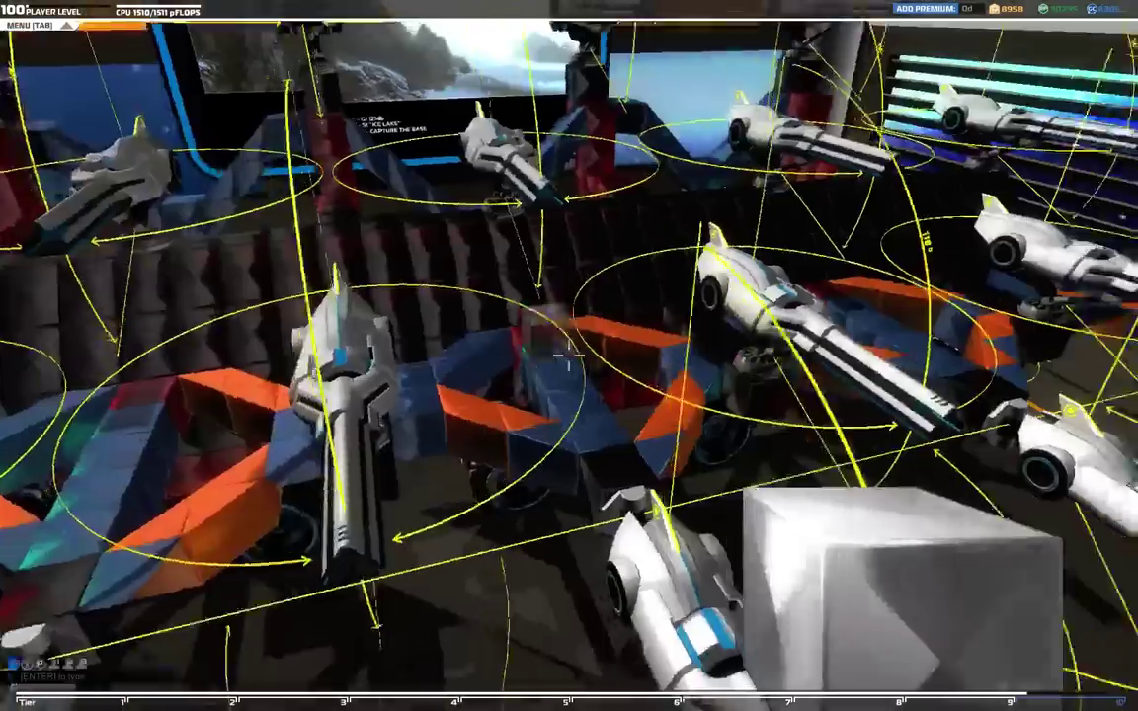
key(w)
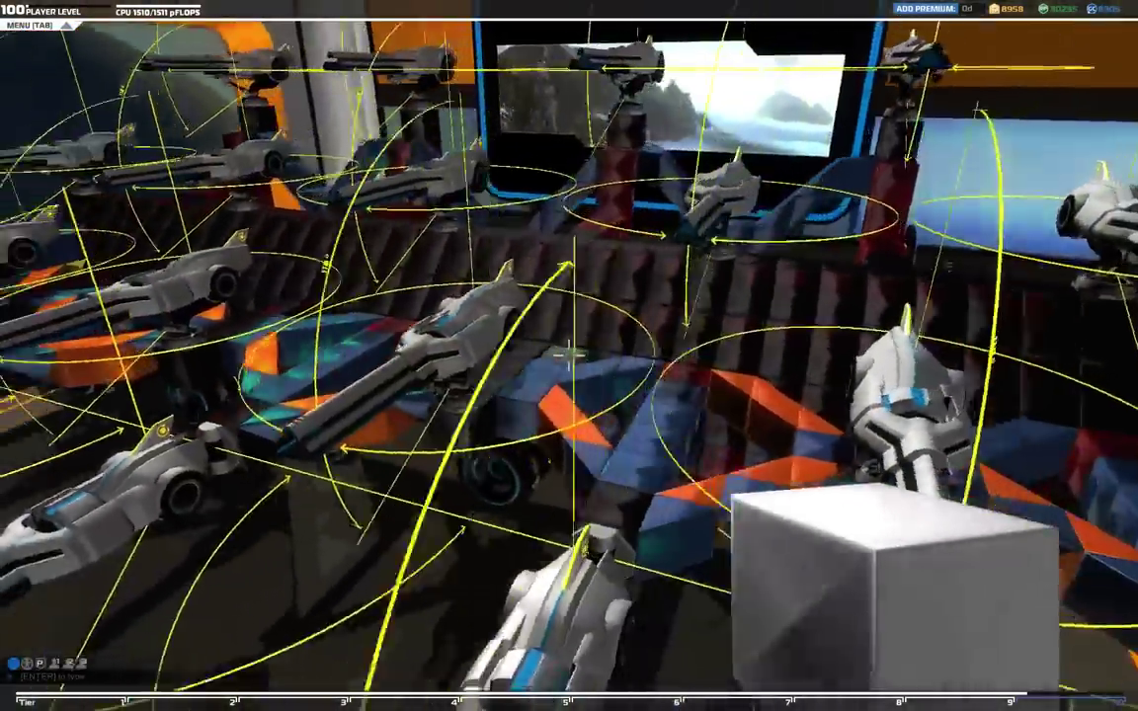
key(w)
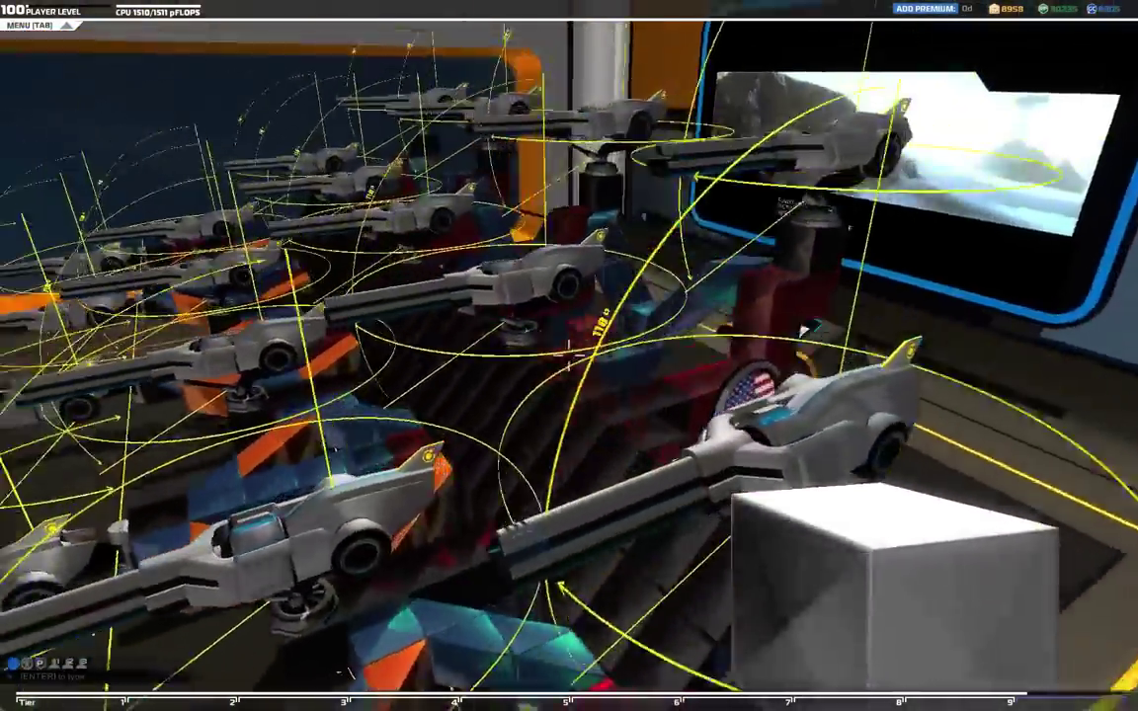
key(w)
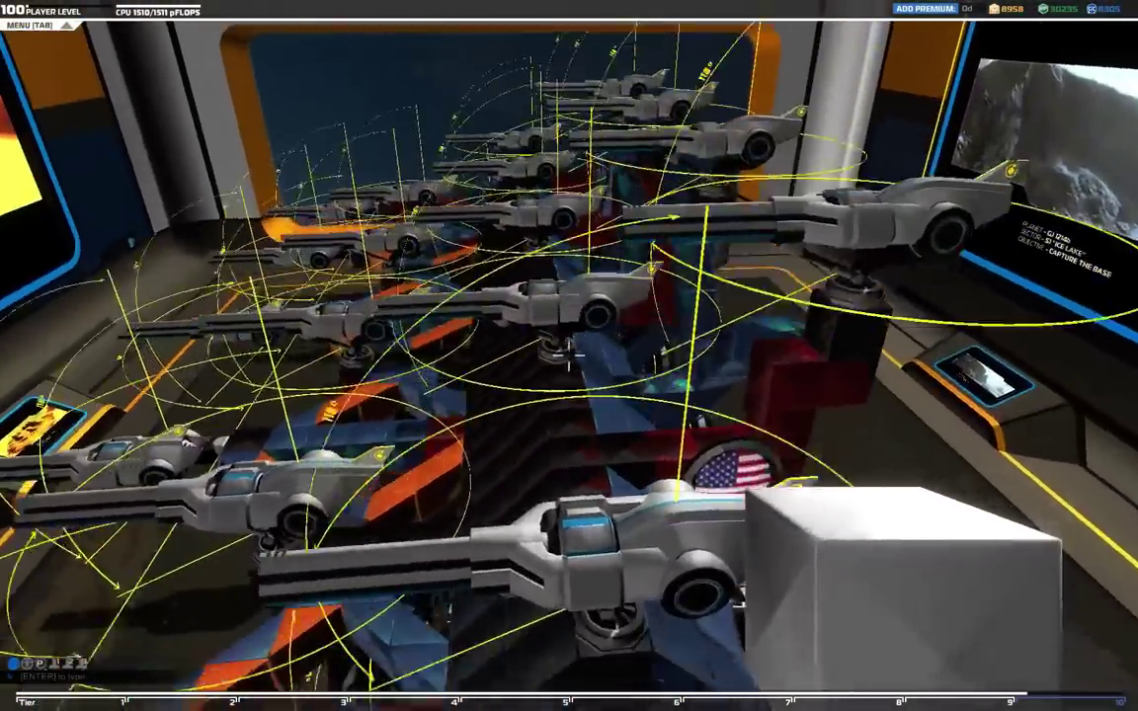
key(a)
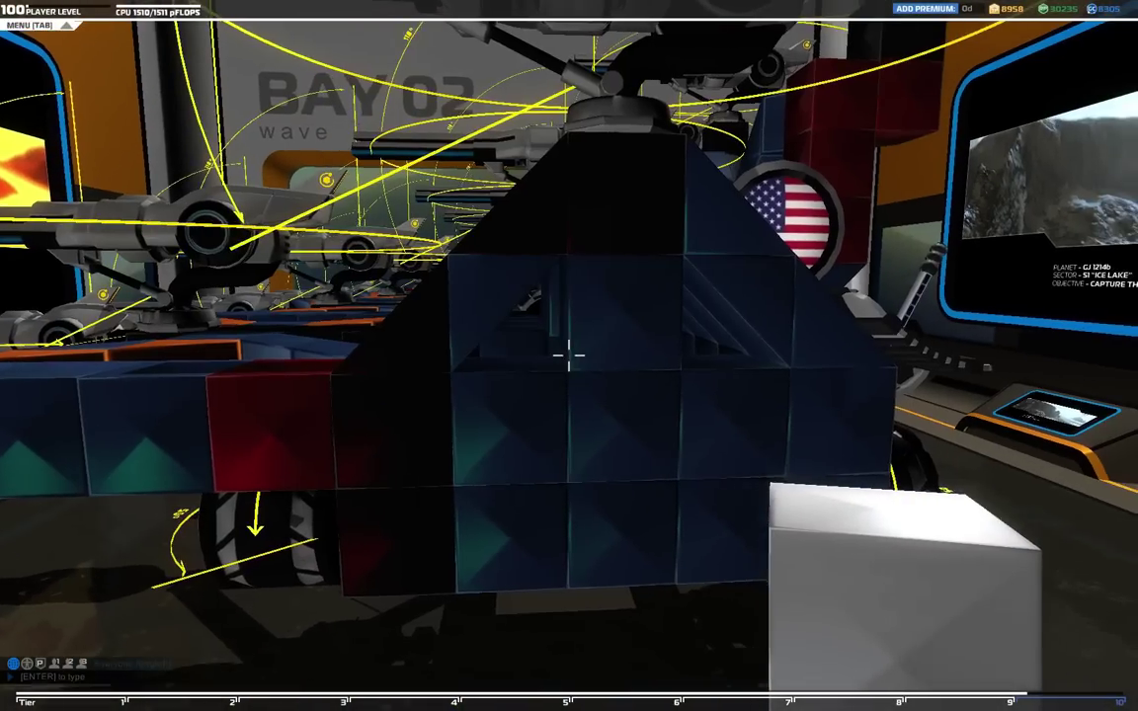
Step: Remove a block from the robot's front, replace it, and move around the nose
right_click(568, 355)
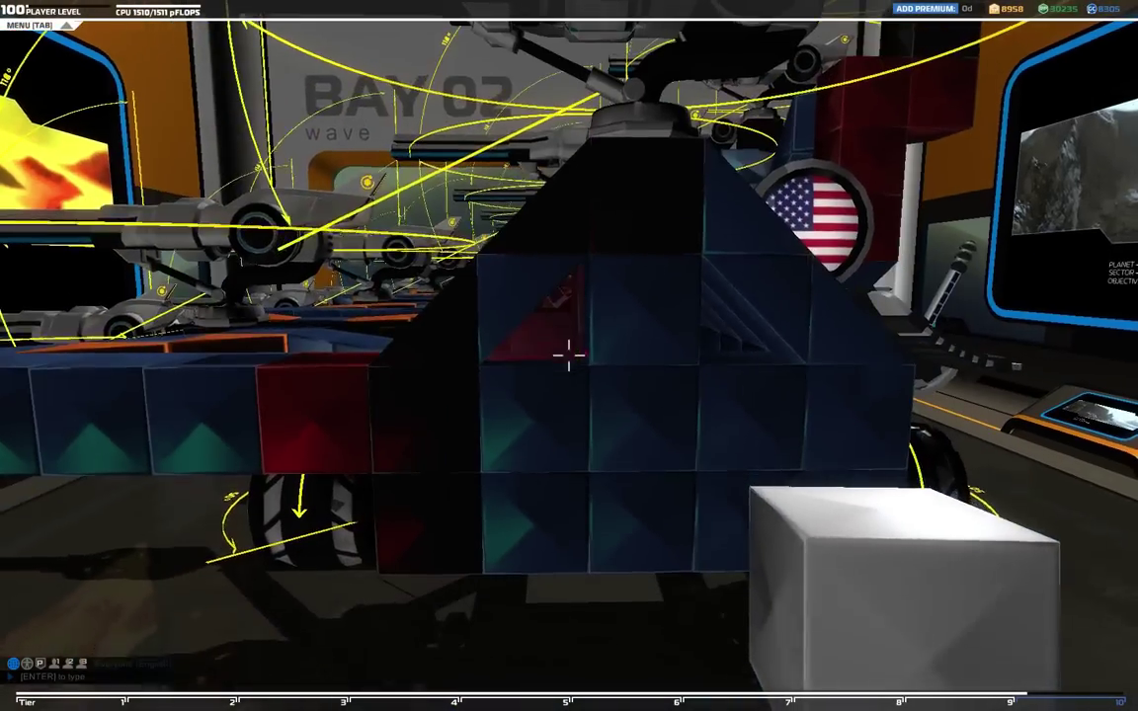
click(569, 355)
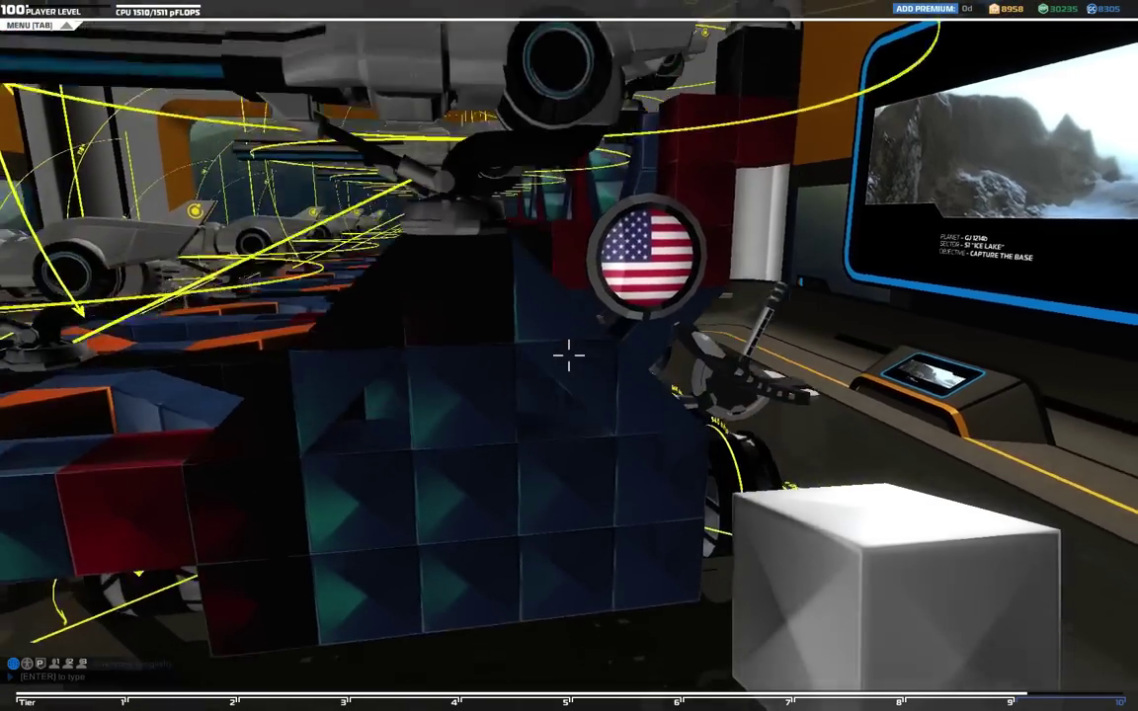
key(d)
Step: Fly under the chassis to view the wheels, then rise above the rear
key(s)
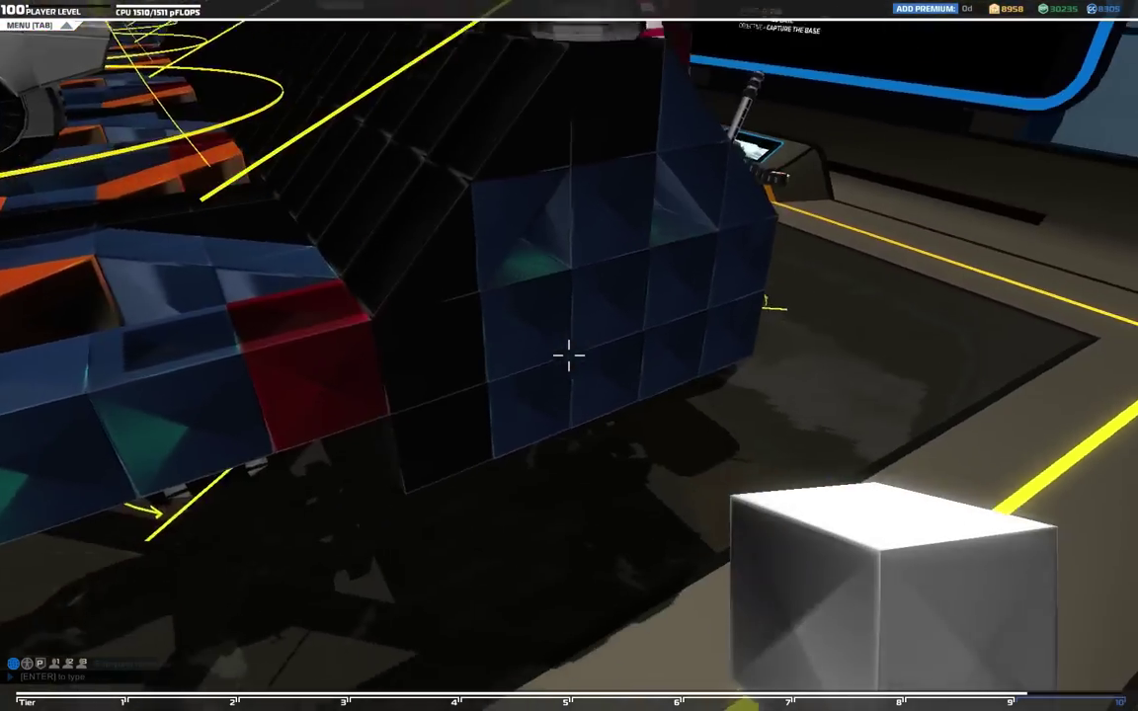
key(w)
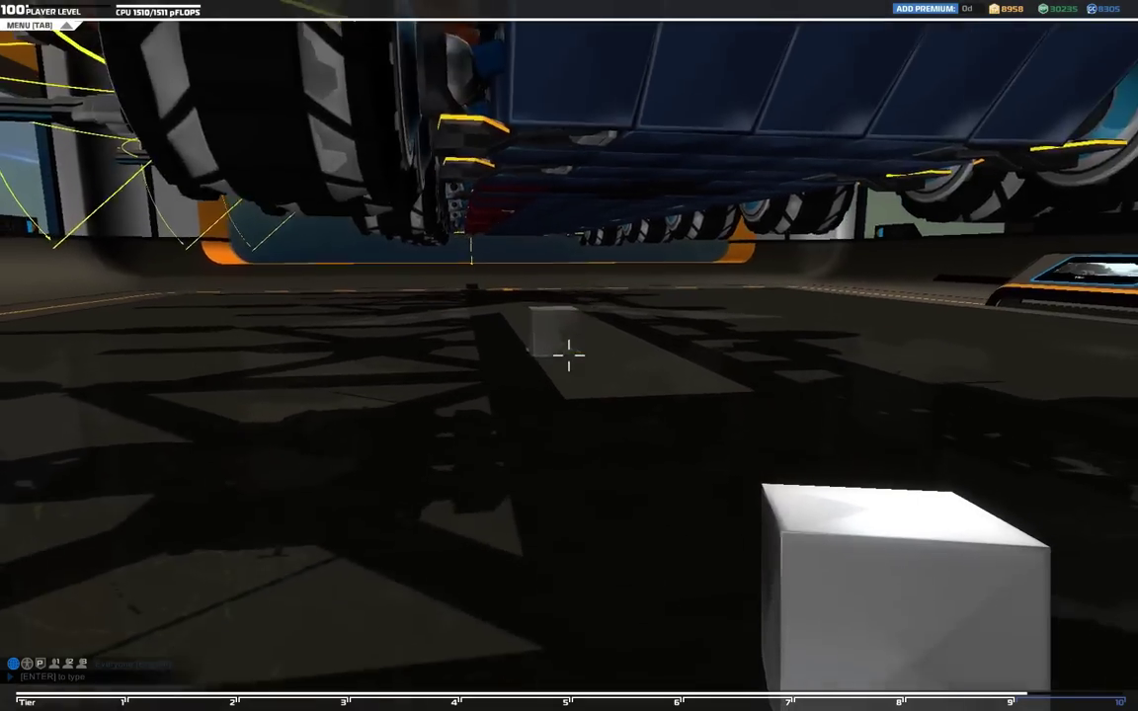
key(w)
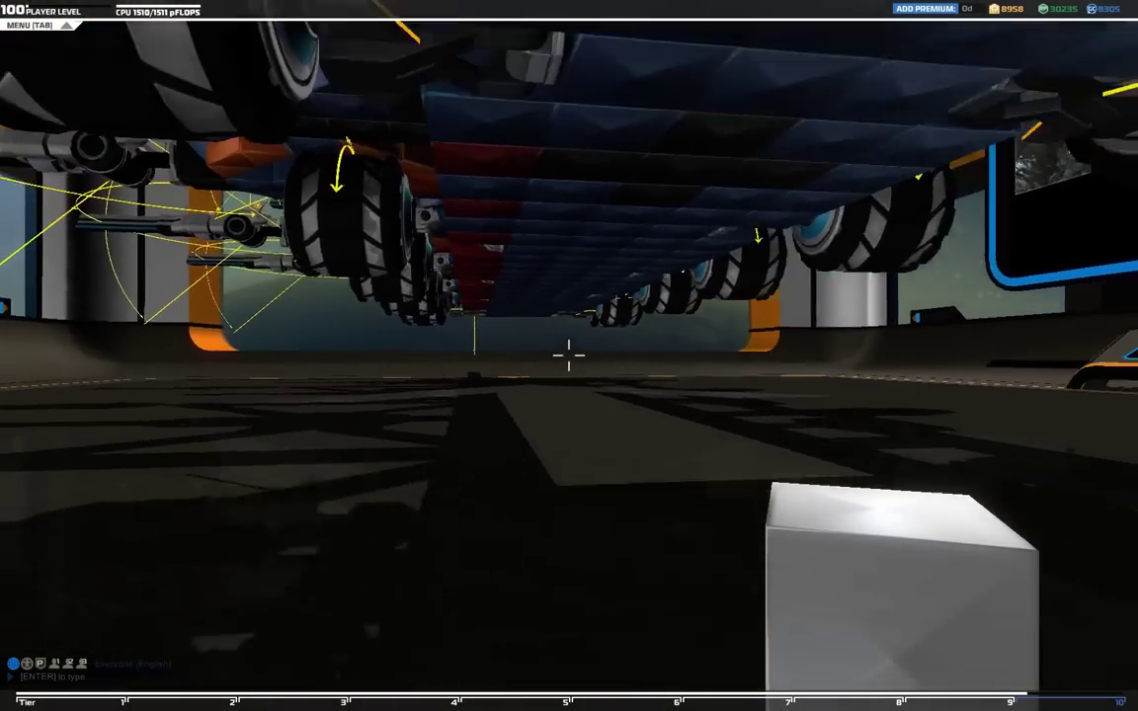
key(s)
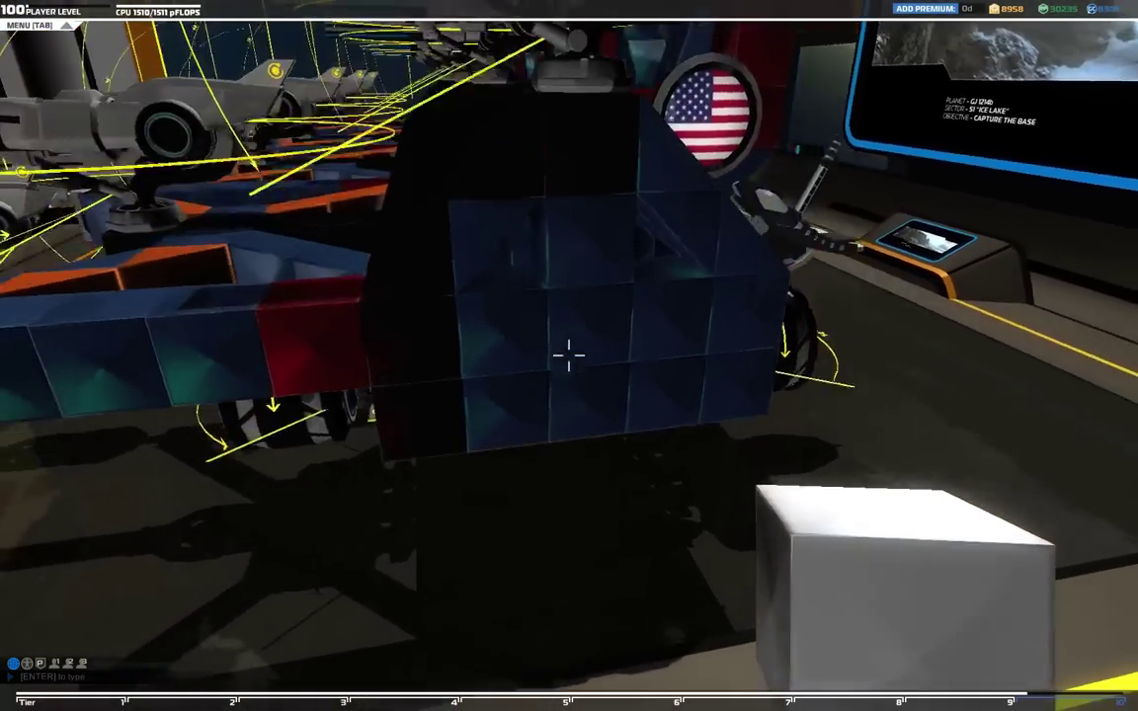
key(space)
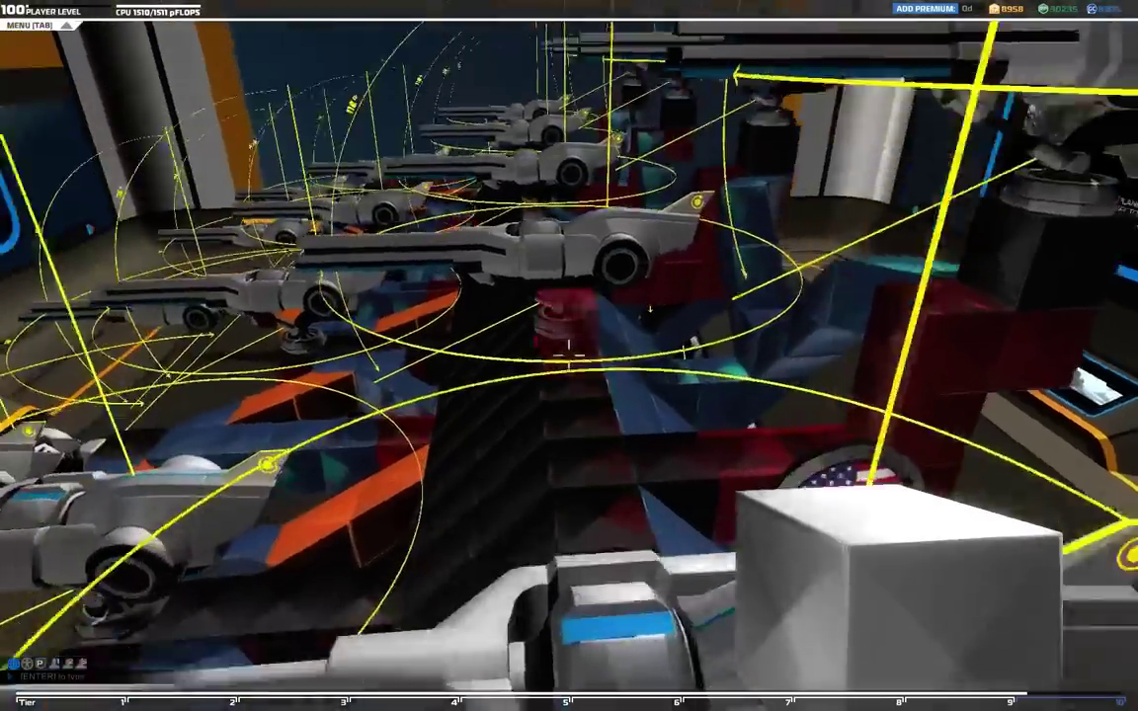
Step: Back away toward the BAY 02 wall for a top-down view, then approach a laser mount
key(s)
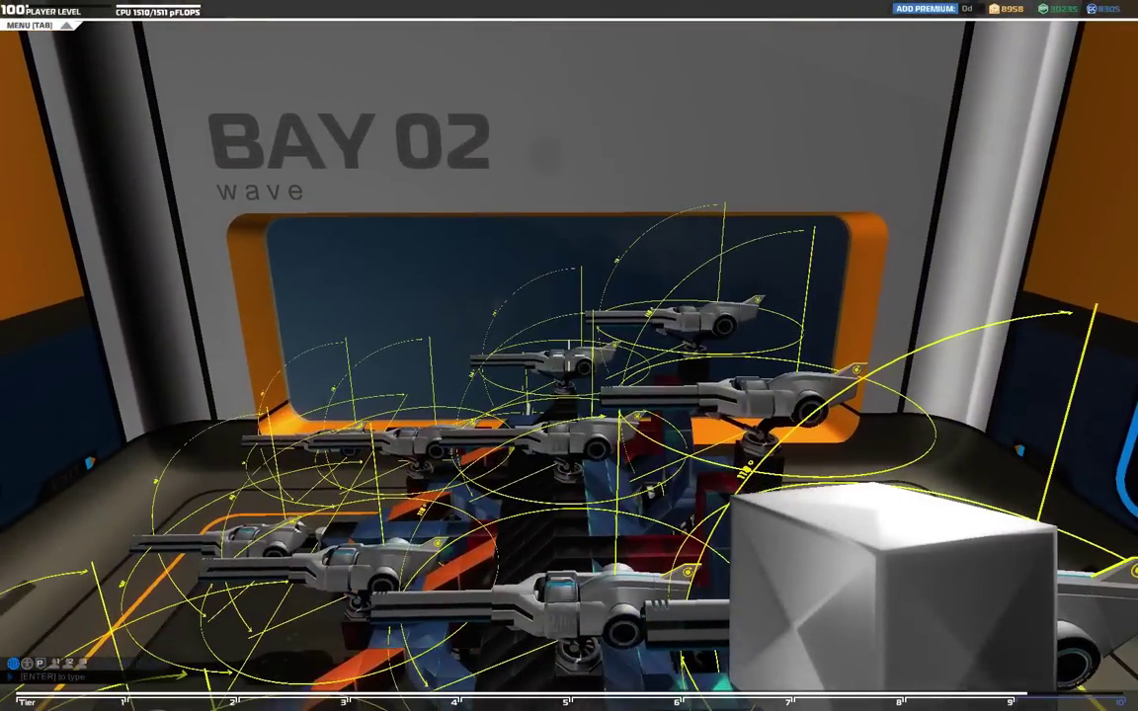
key(w)
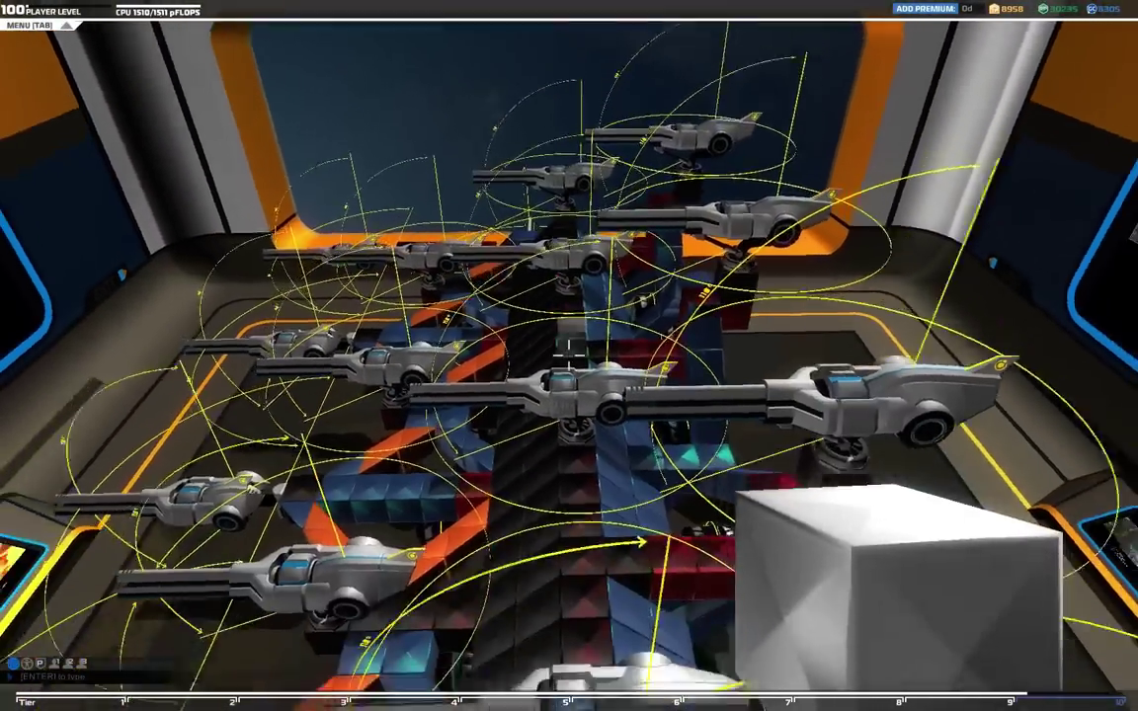
key(w)
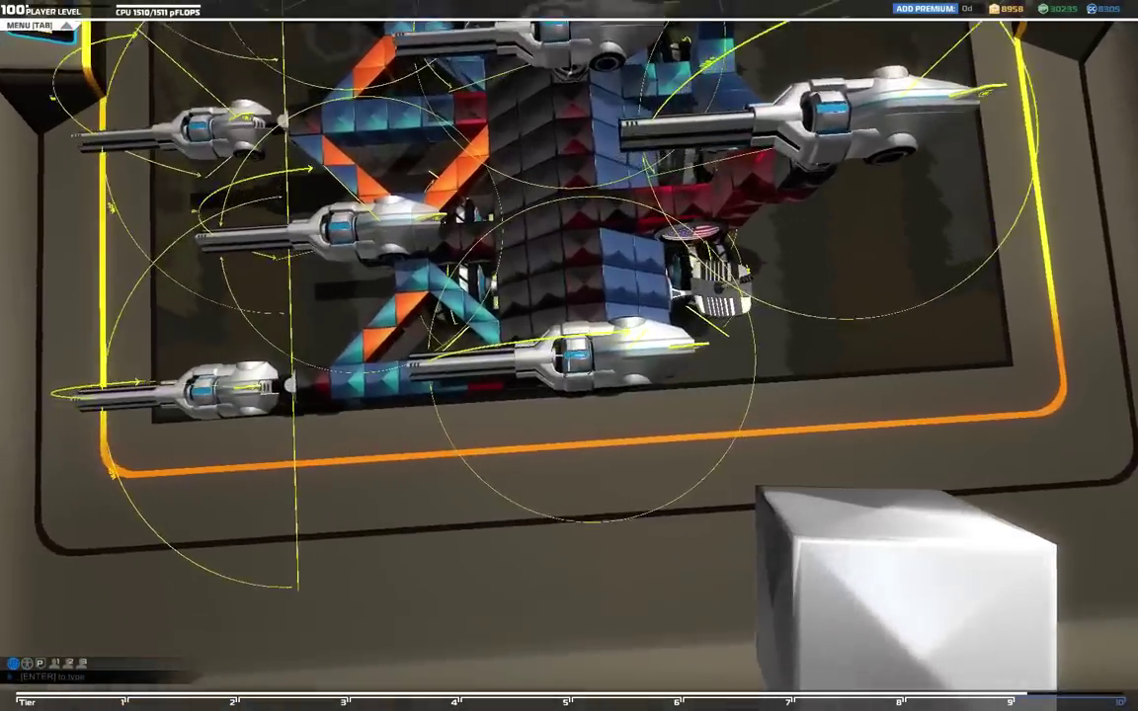
key(w)
key(w)
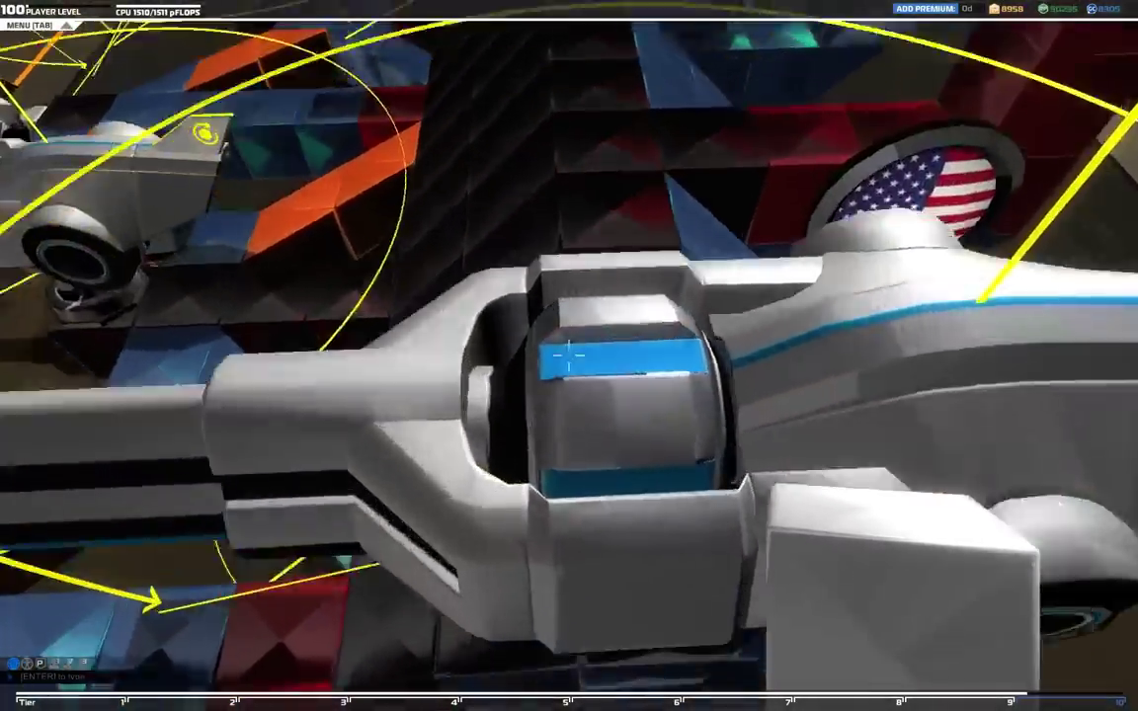
key(w)
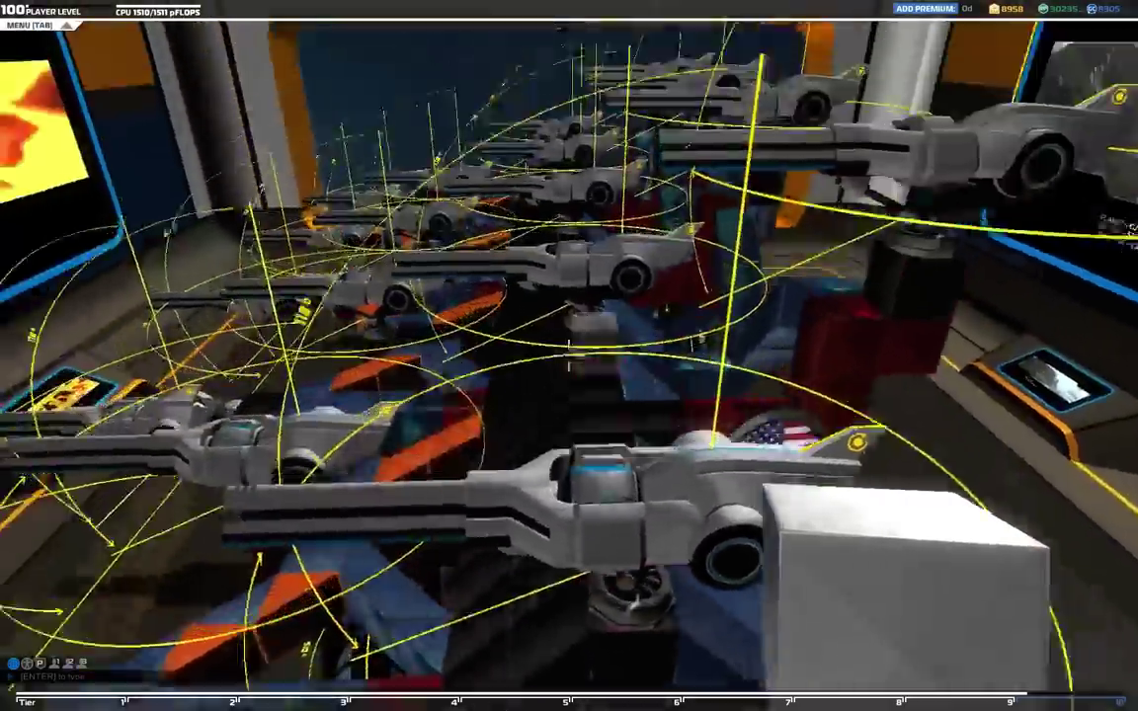
key(w)
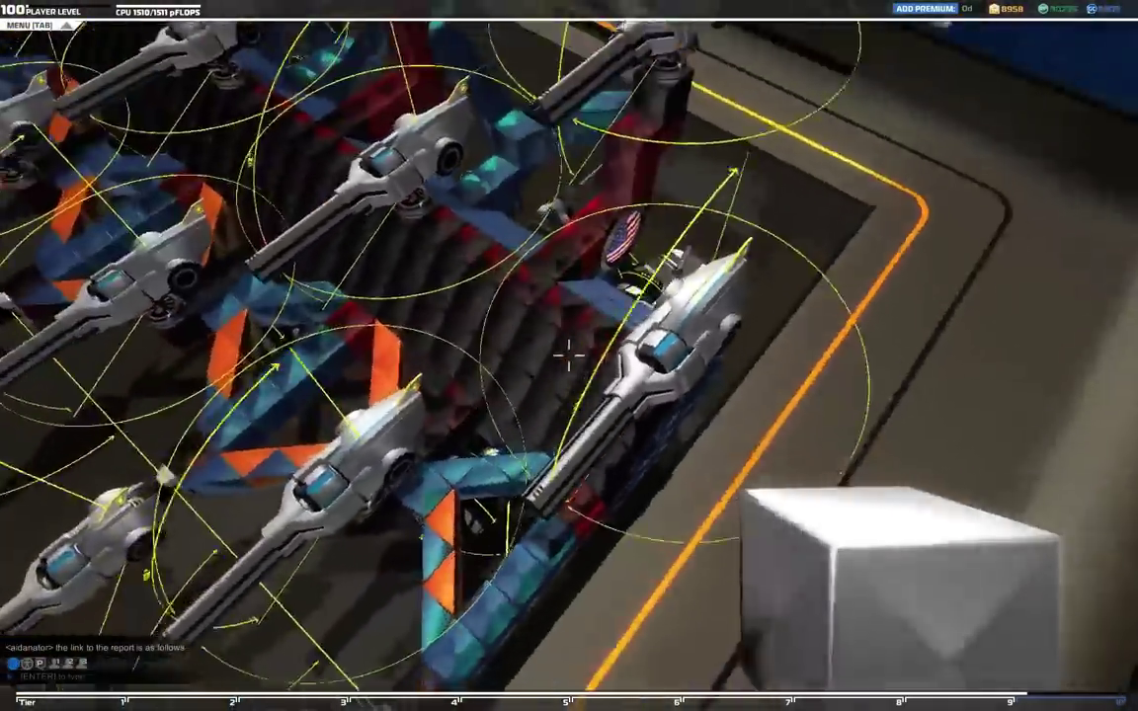
Step: Circle the laser tiers toward the front guns and the robot's left side
key(w)
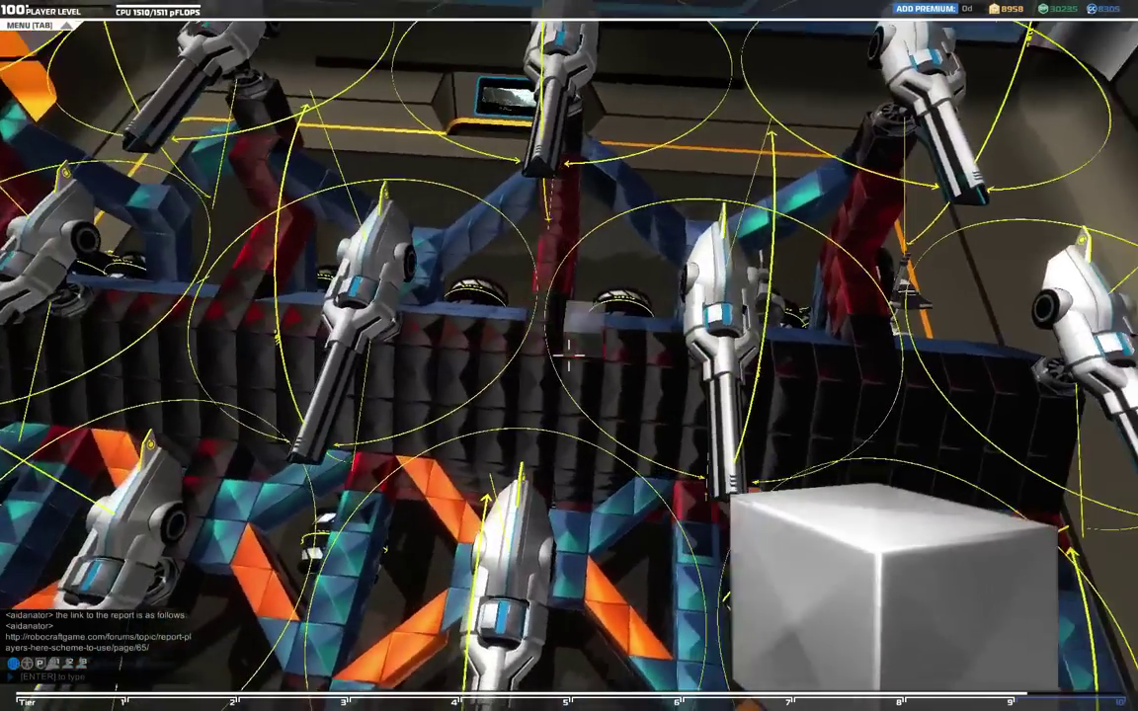
key(w)
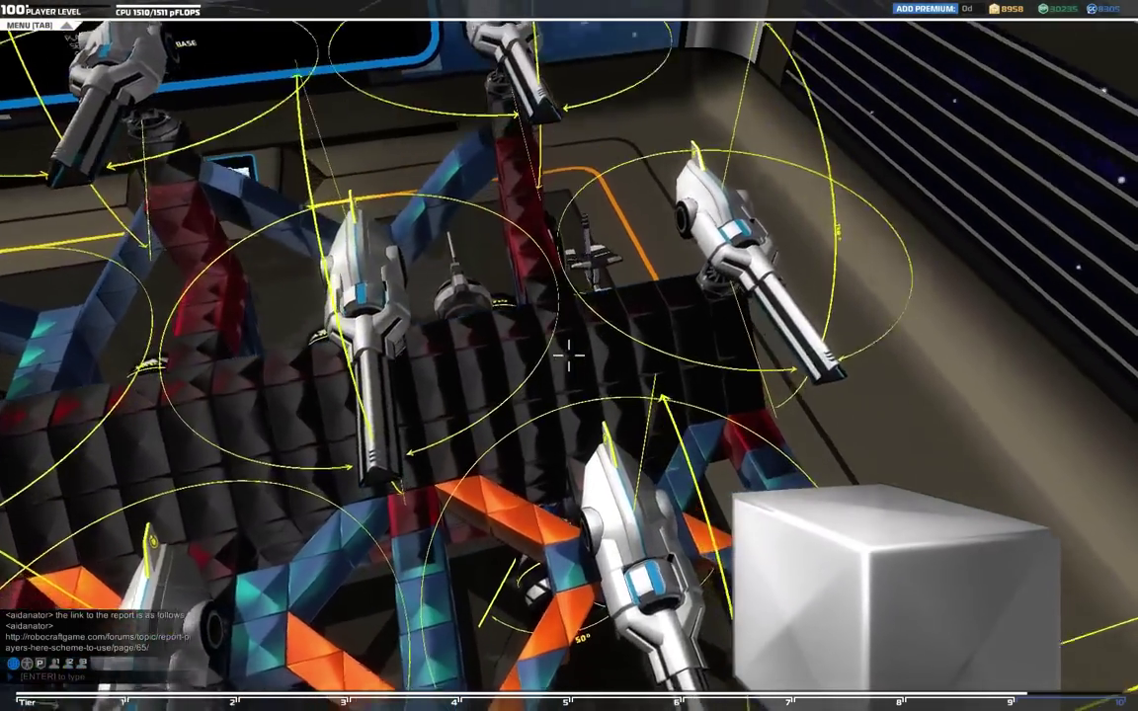
key(w)
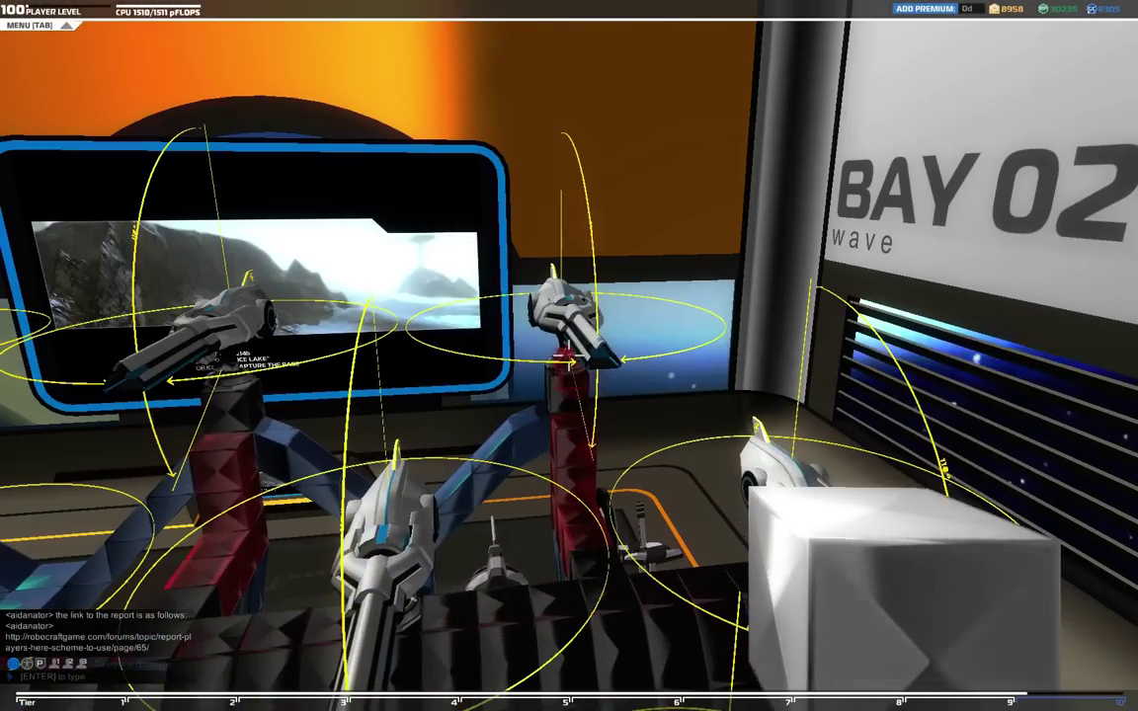
key(w)
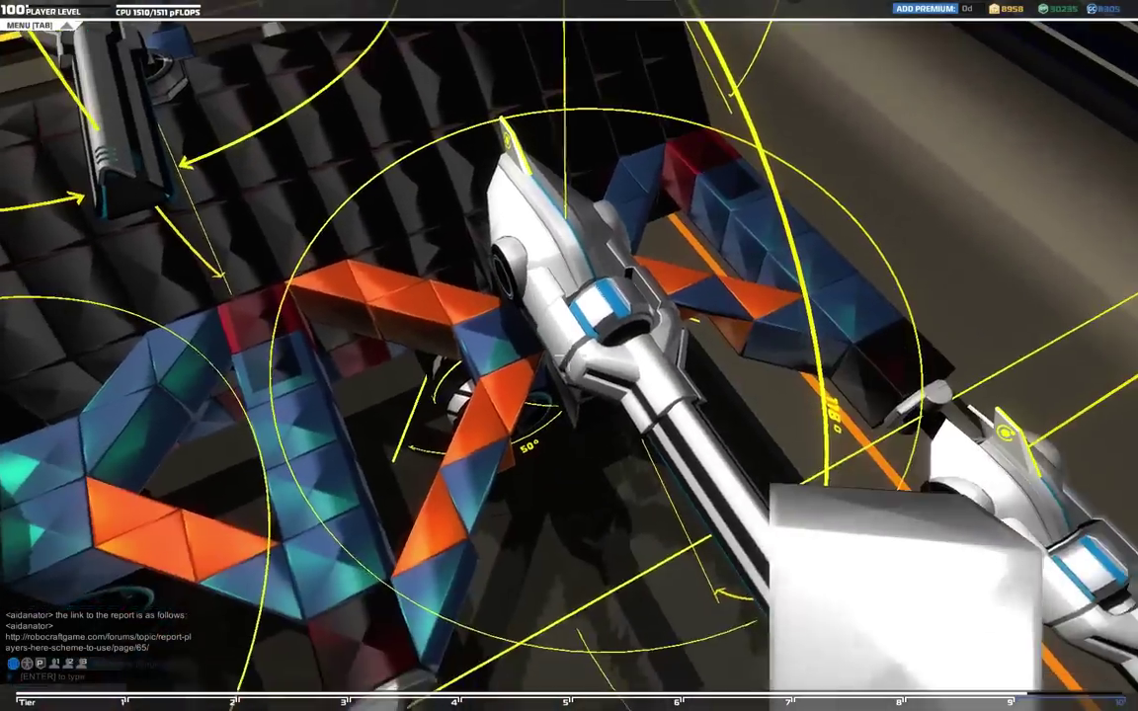
key(w)
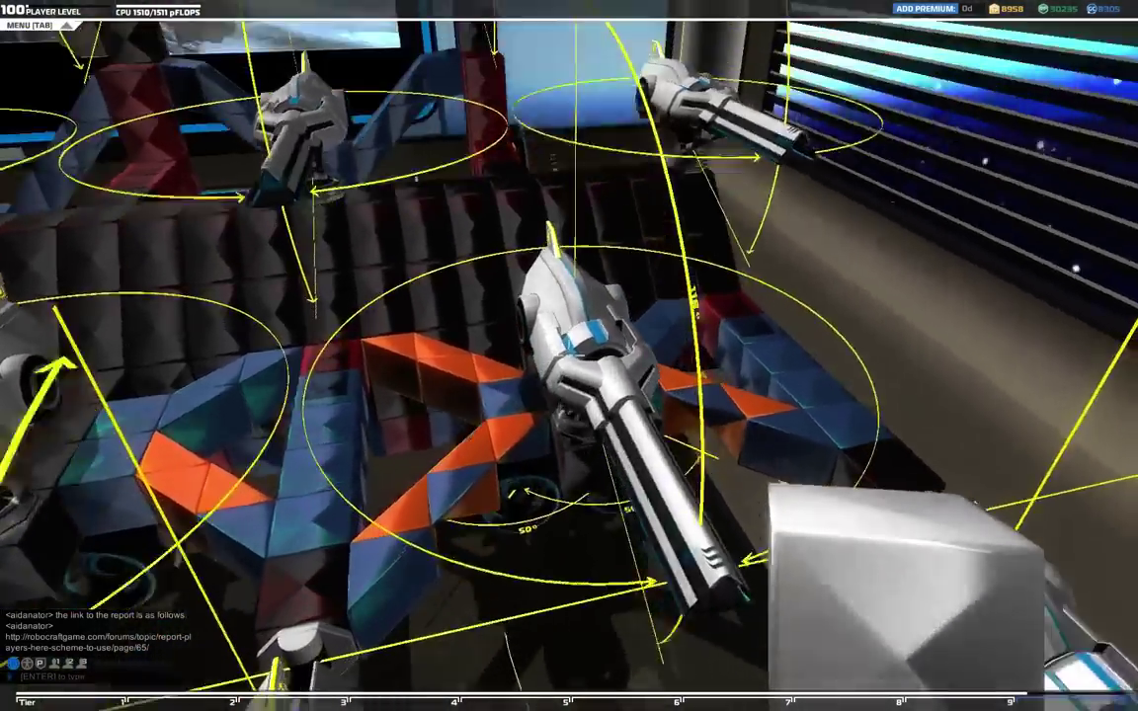
key(w)
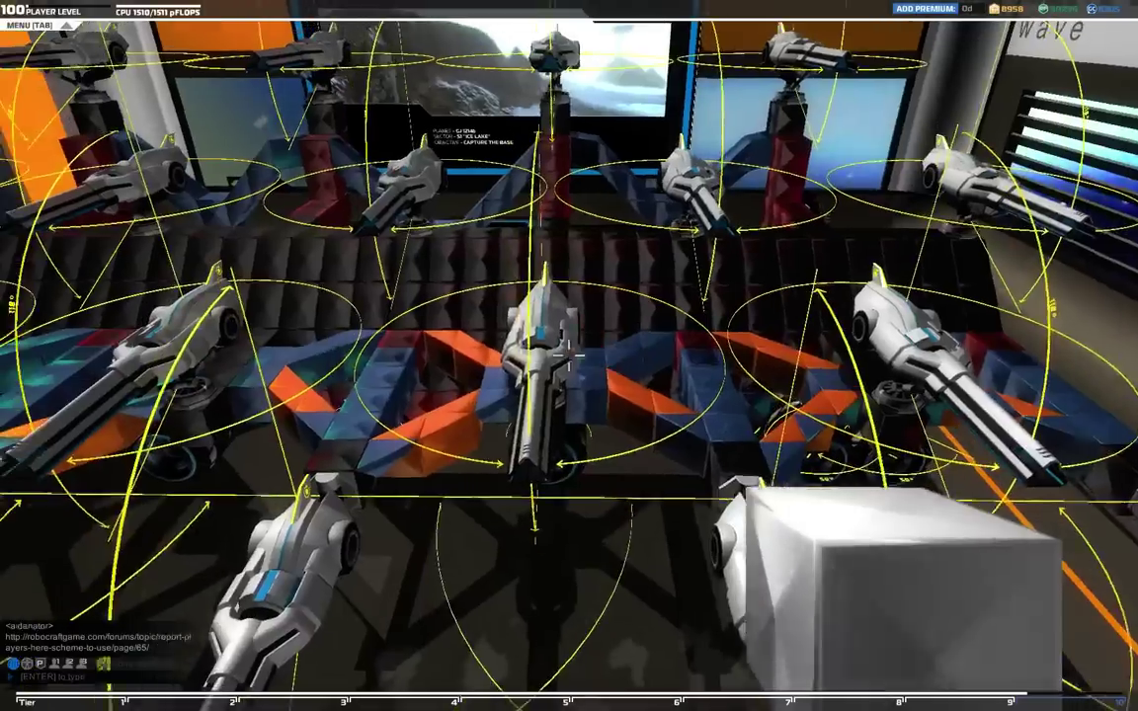
key(w)
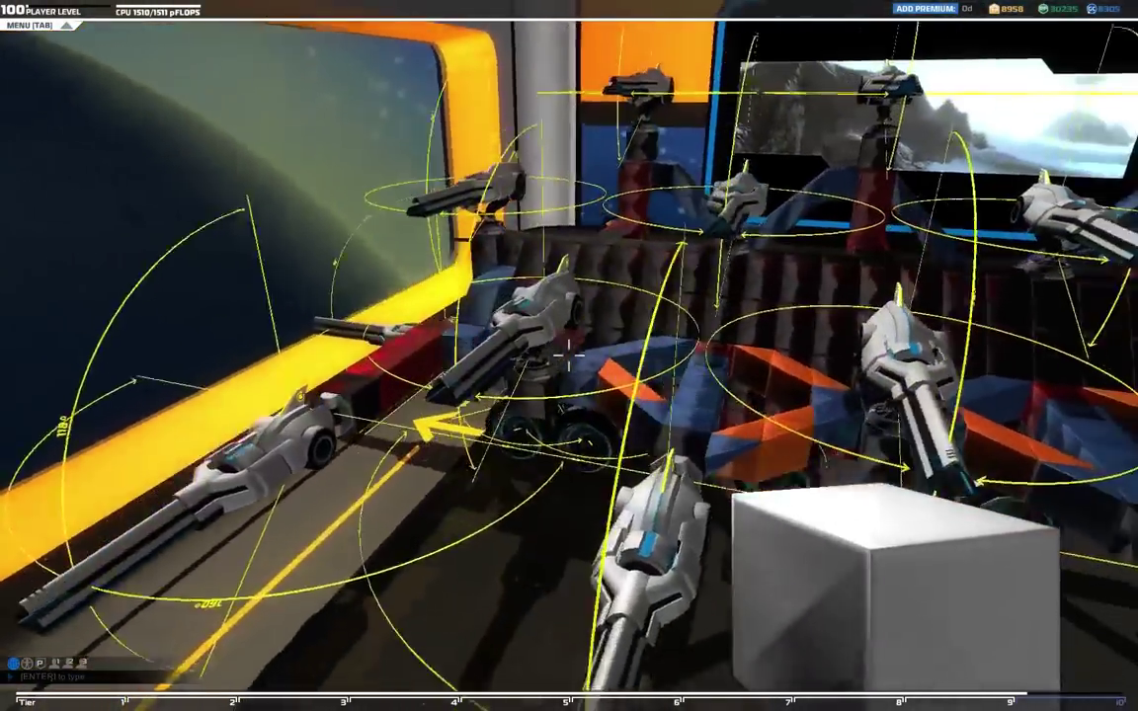
Step: Sweep along the left flank down to ground level, viewing its side guns and wheels
key(w)
key(w)
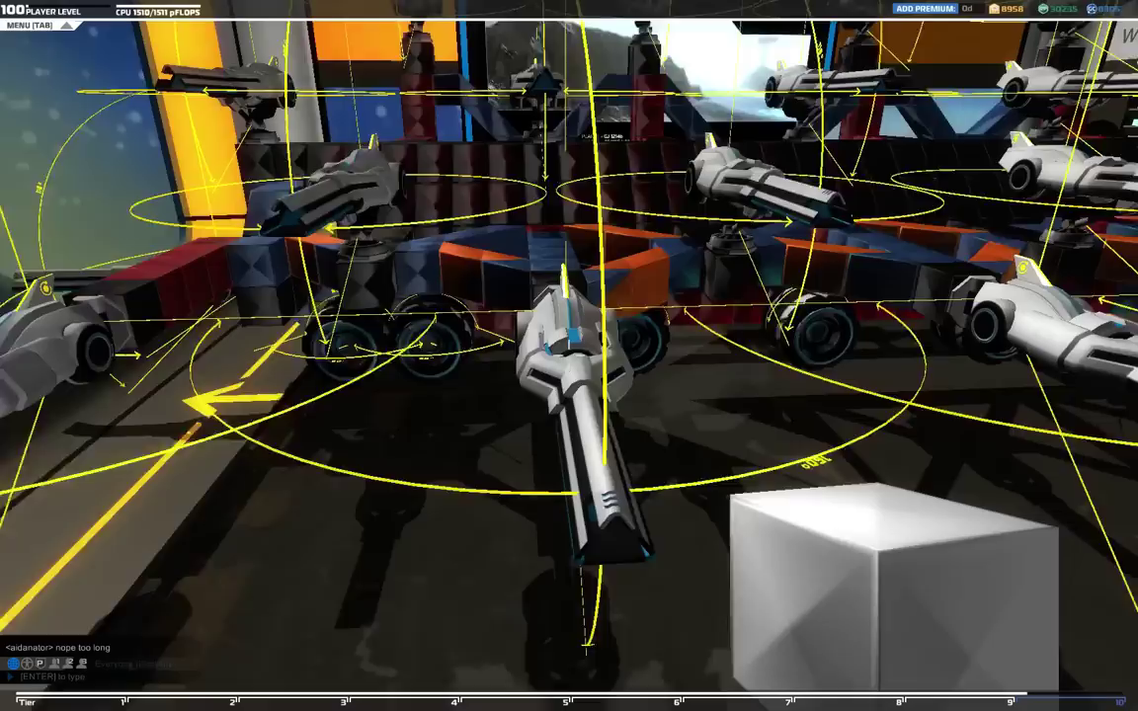
key(w)
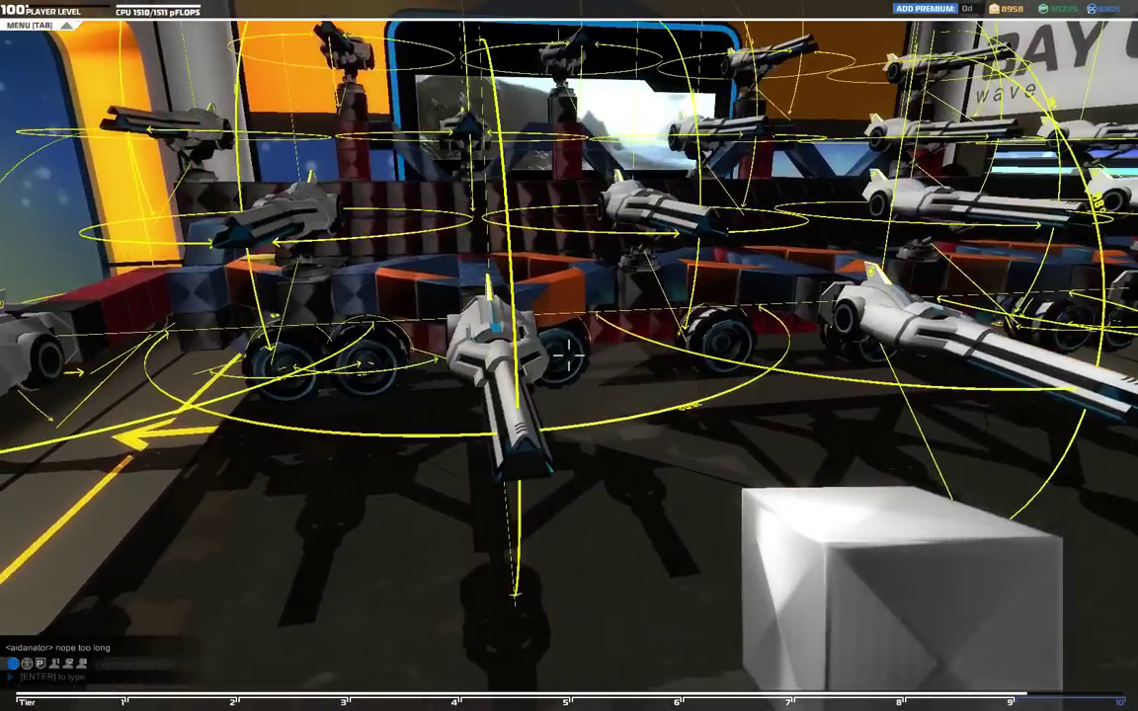
key(w)
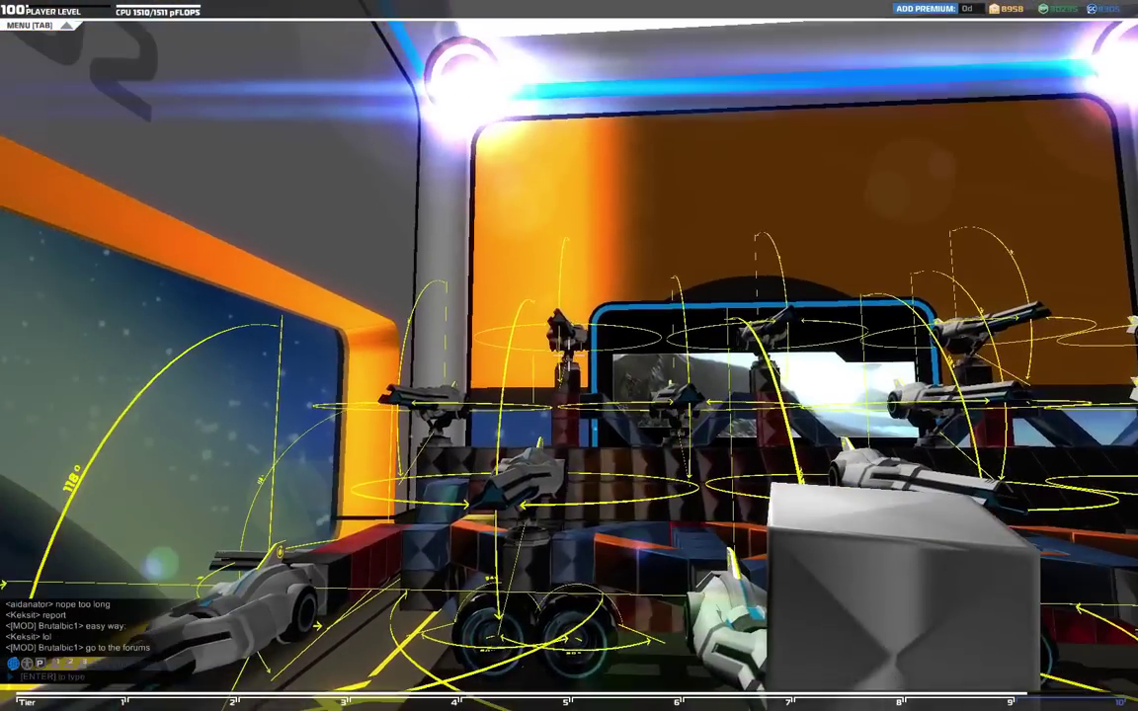
key(w)
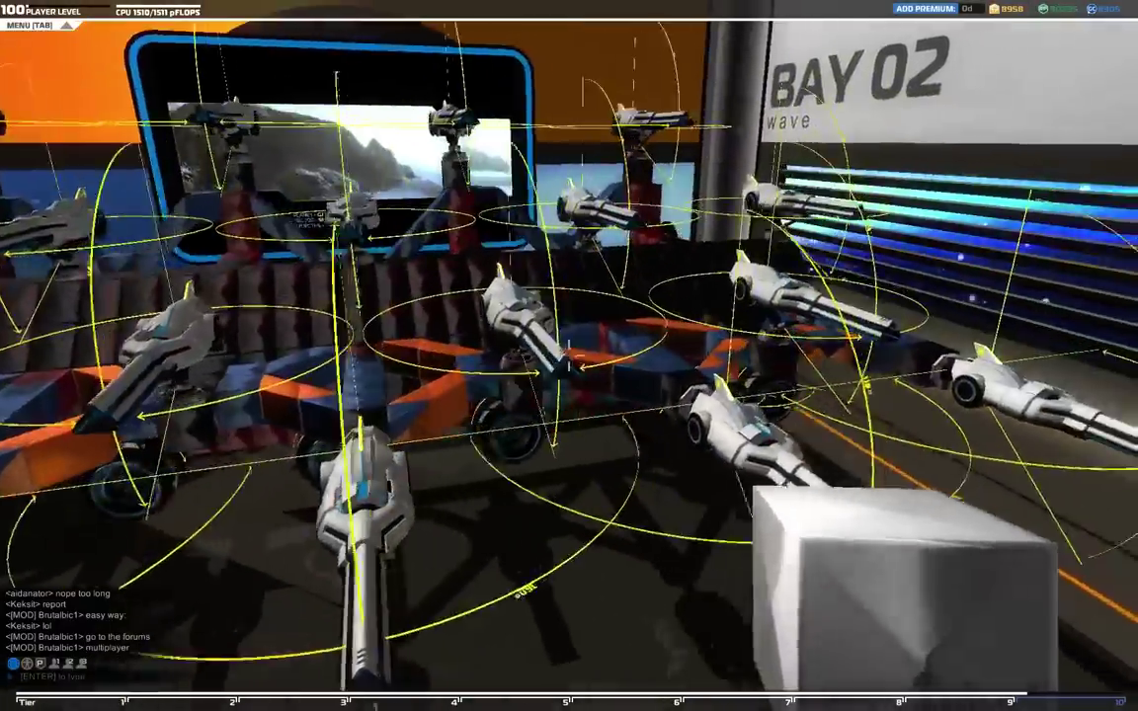
key(w)
key(a)
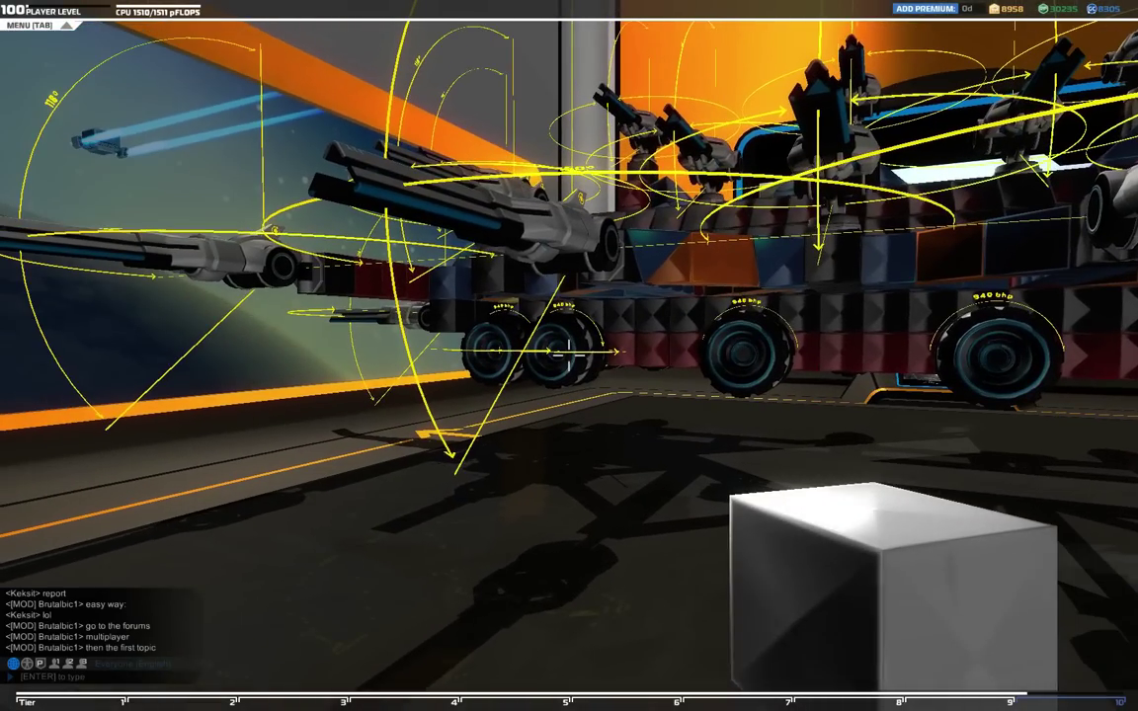
key(w)
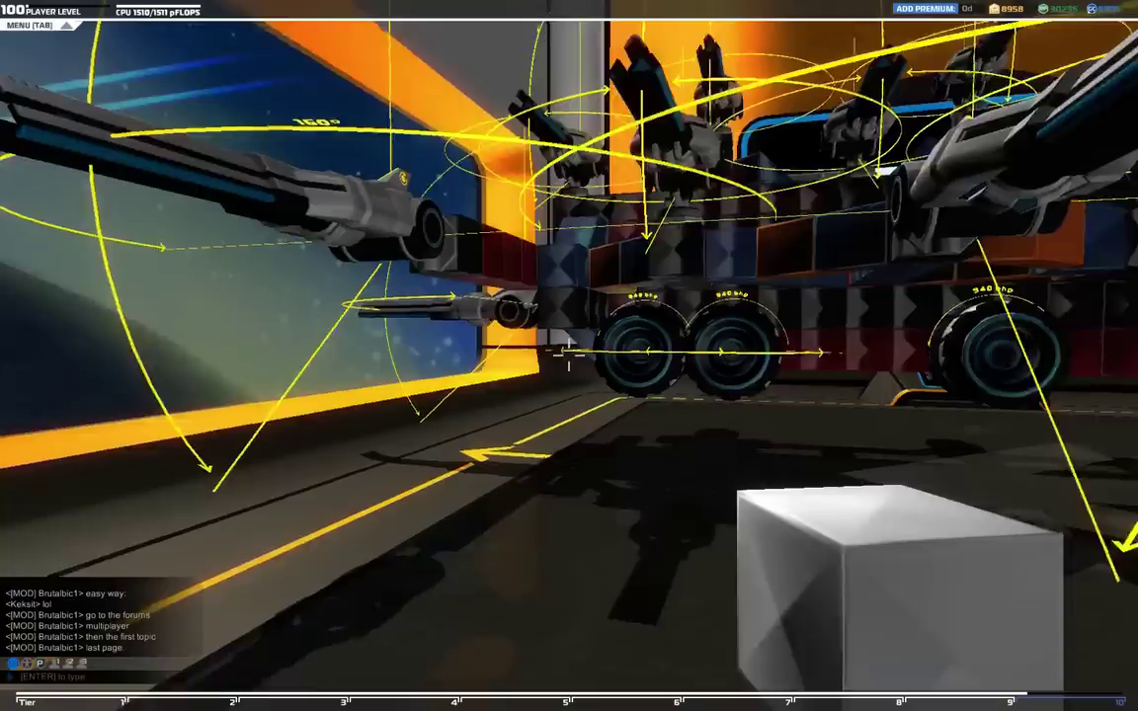
Step: Orbit the front laser against the red blocks from the side and above, dropping to ground level
key(w)
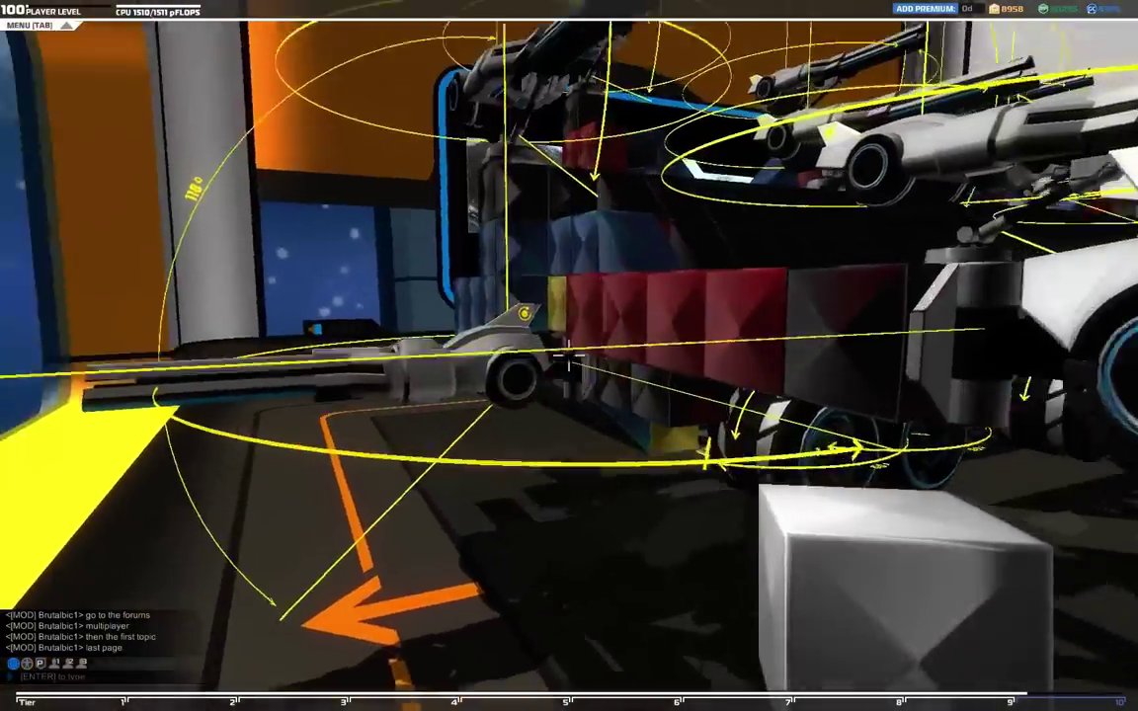
key(w)
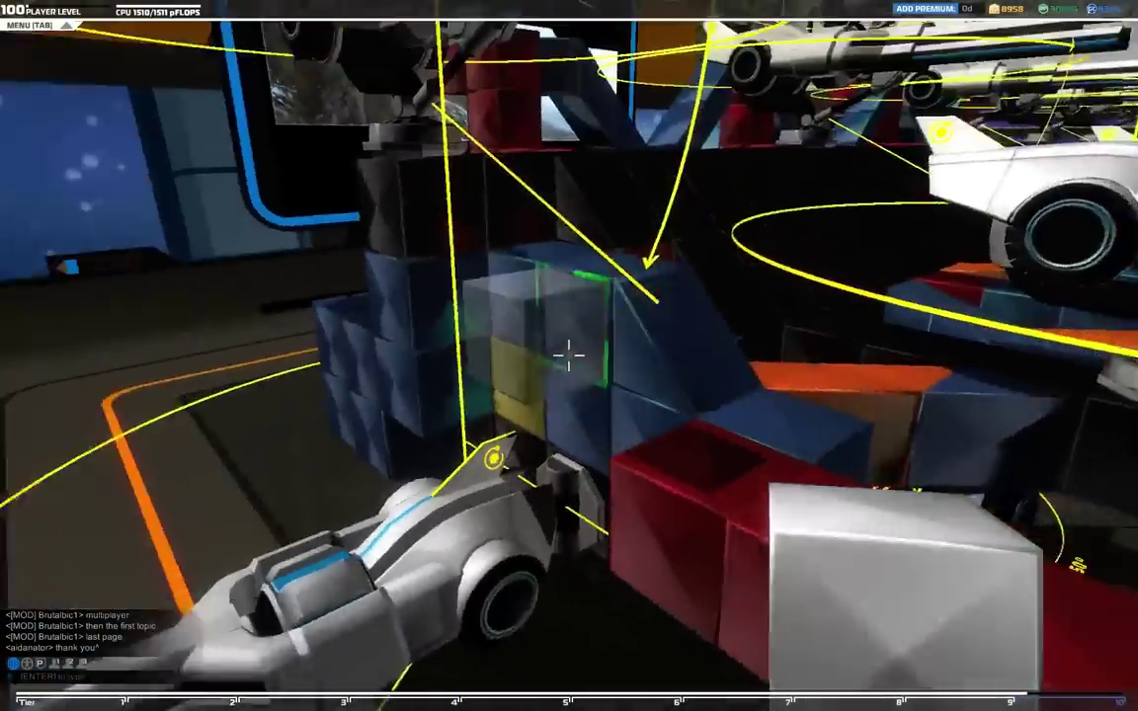
key(w)
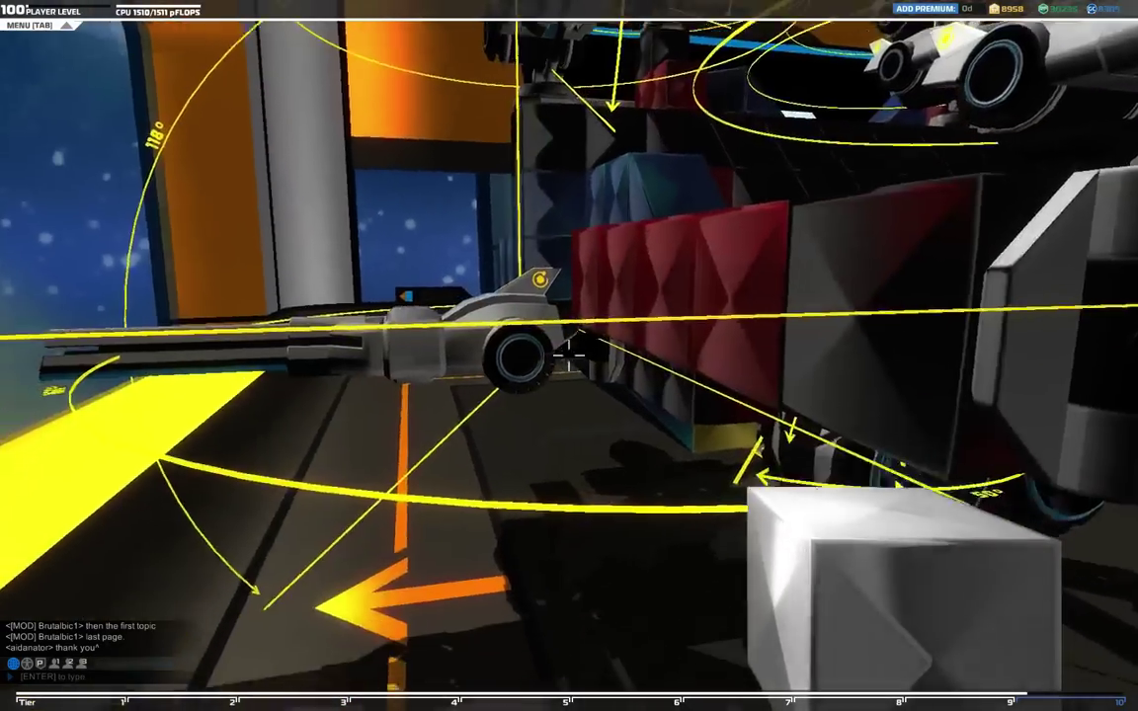
key(w)
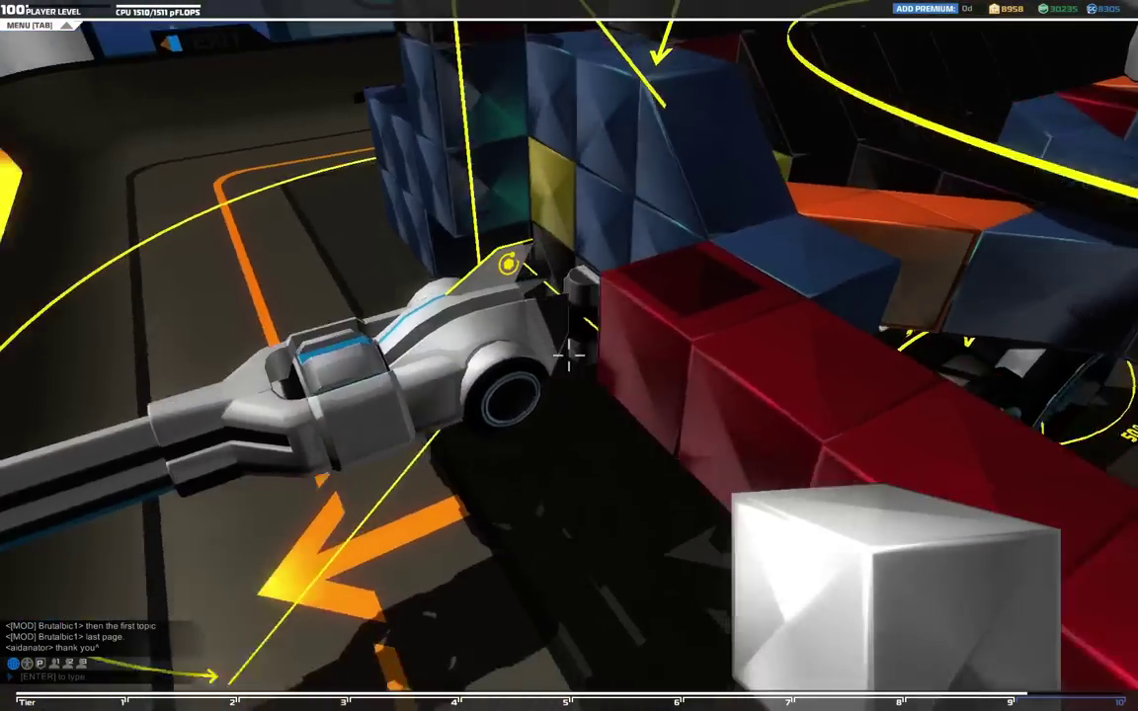
key(w)
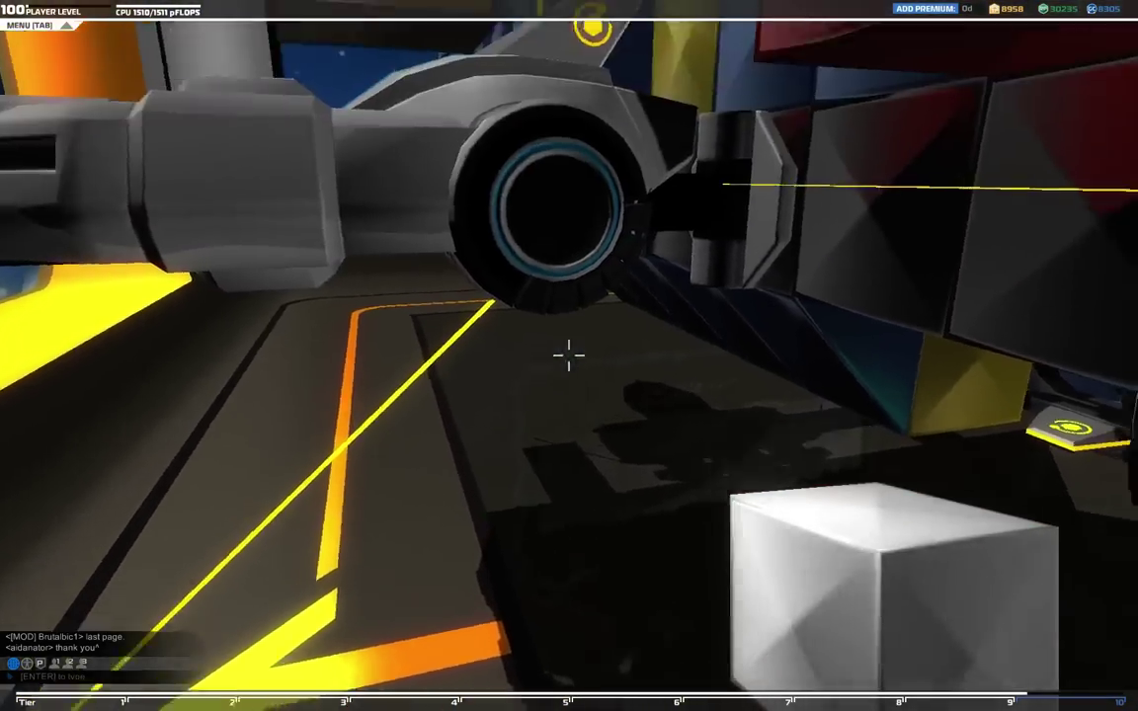
Step: Circle under and along the front laser, viewing it from floor level beside the red blocks
key(w)
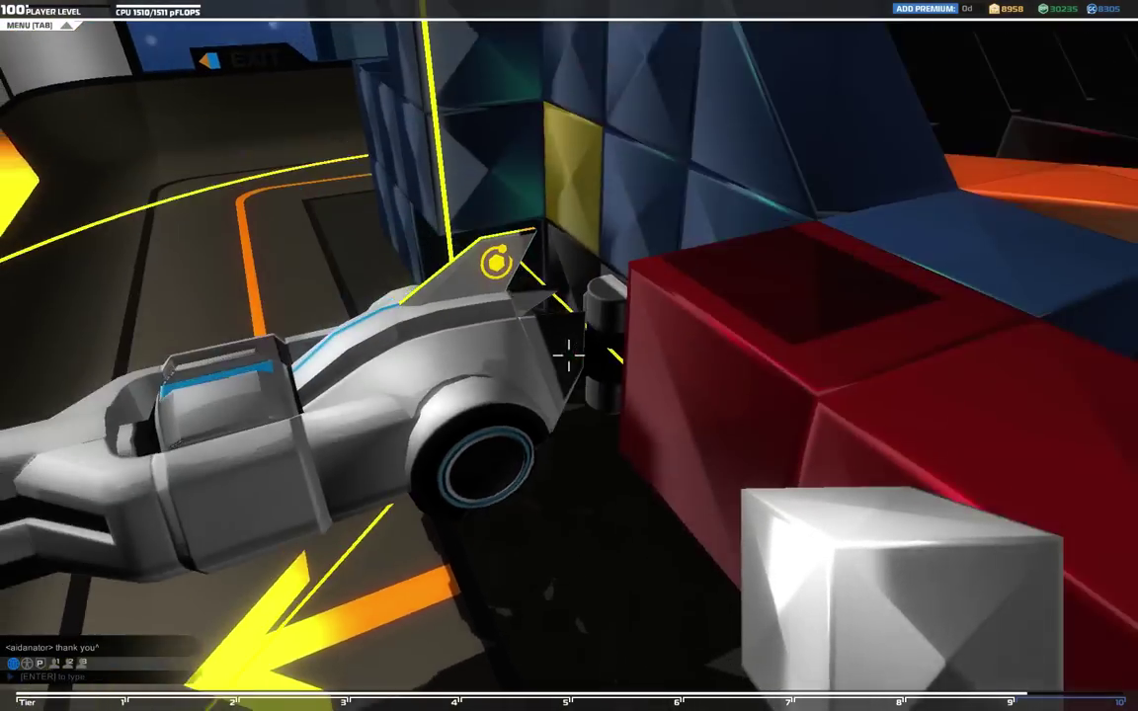
key(w)
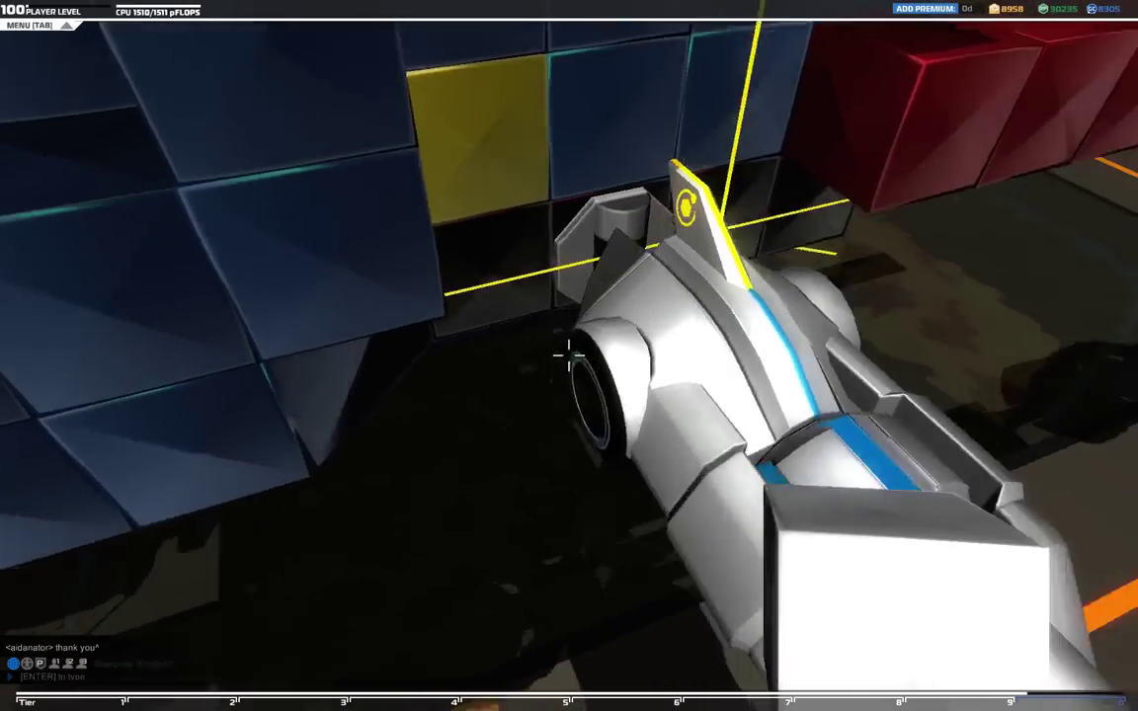
key(w)
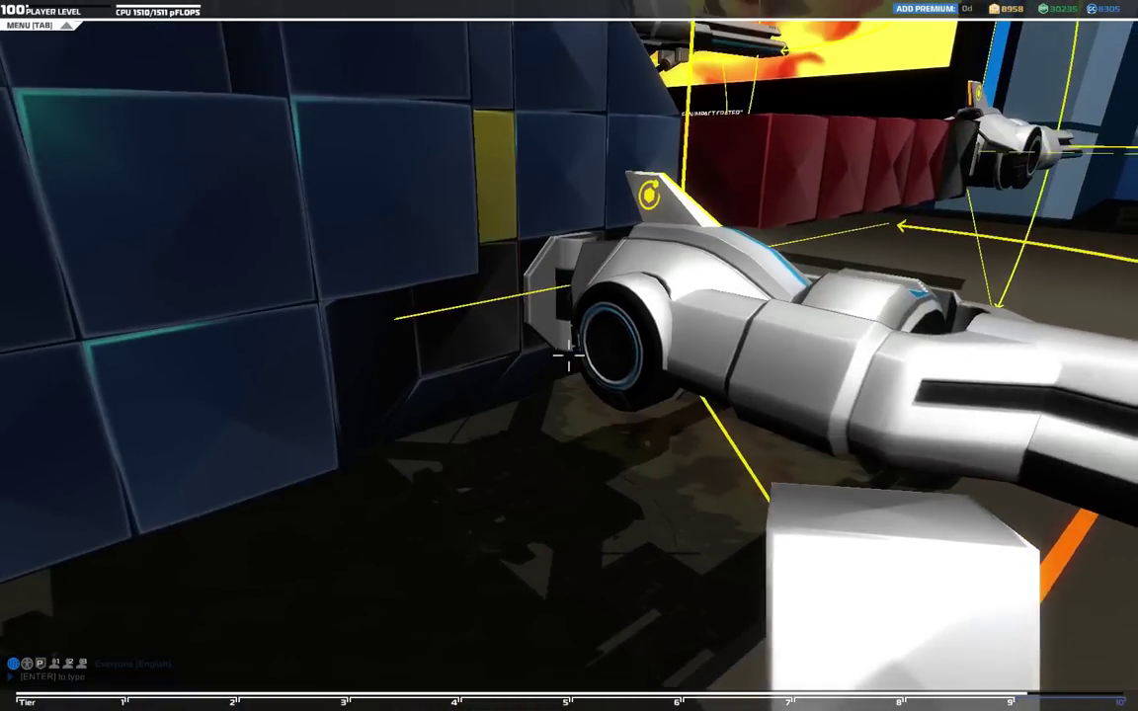
key(w)
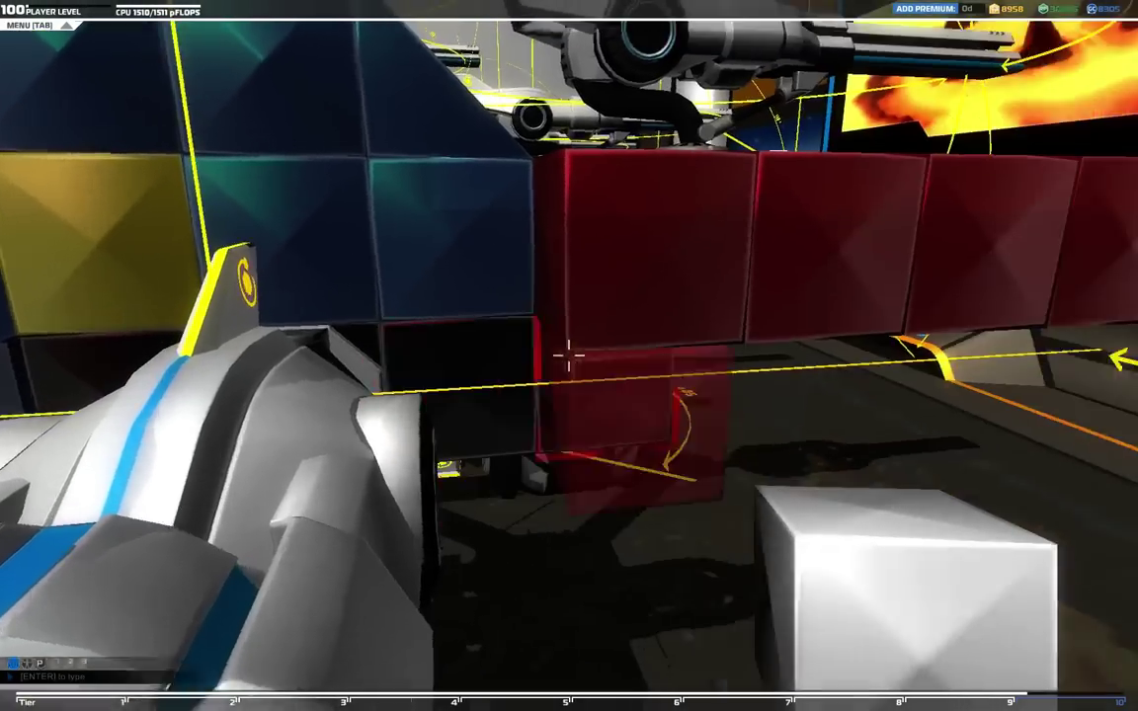
key(w)
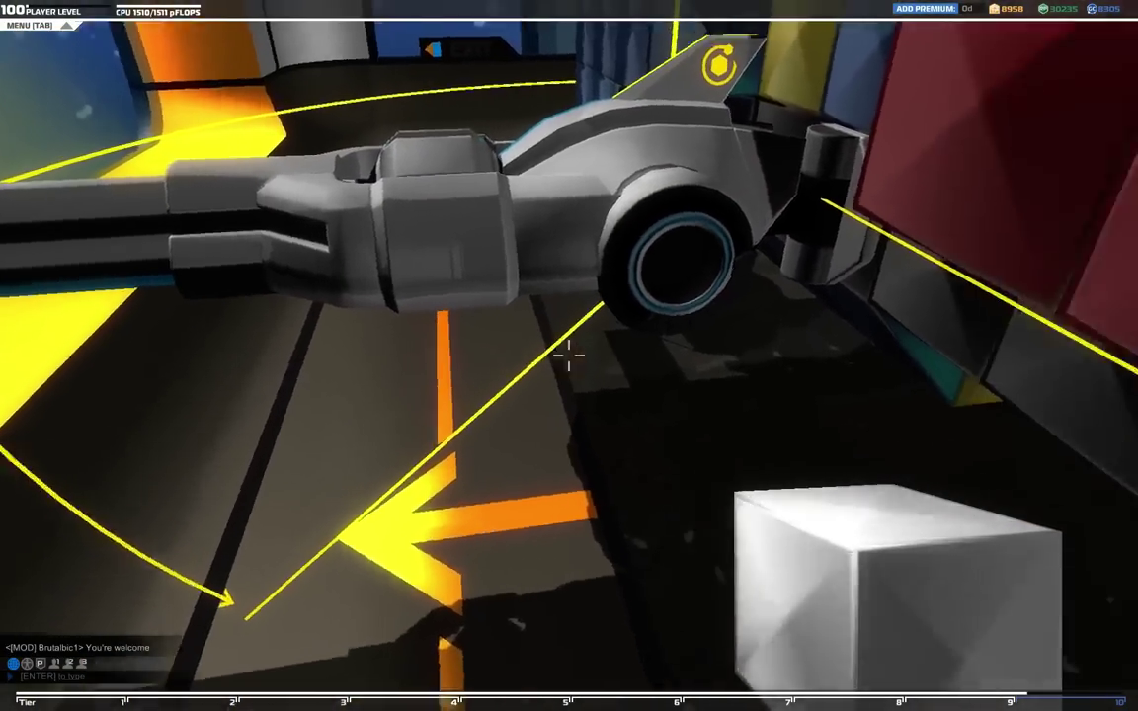
key(w)
key(w)
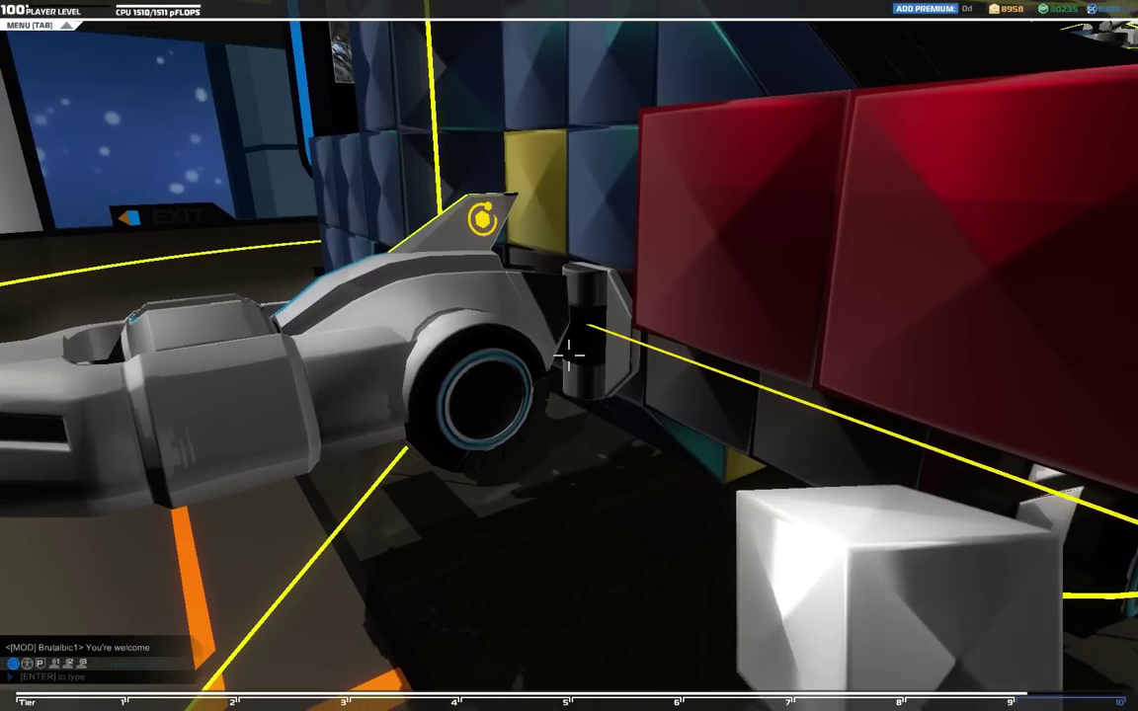
Step: Pull back over the upper gun rows and fly along the robot to its US-flag front
key(w)
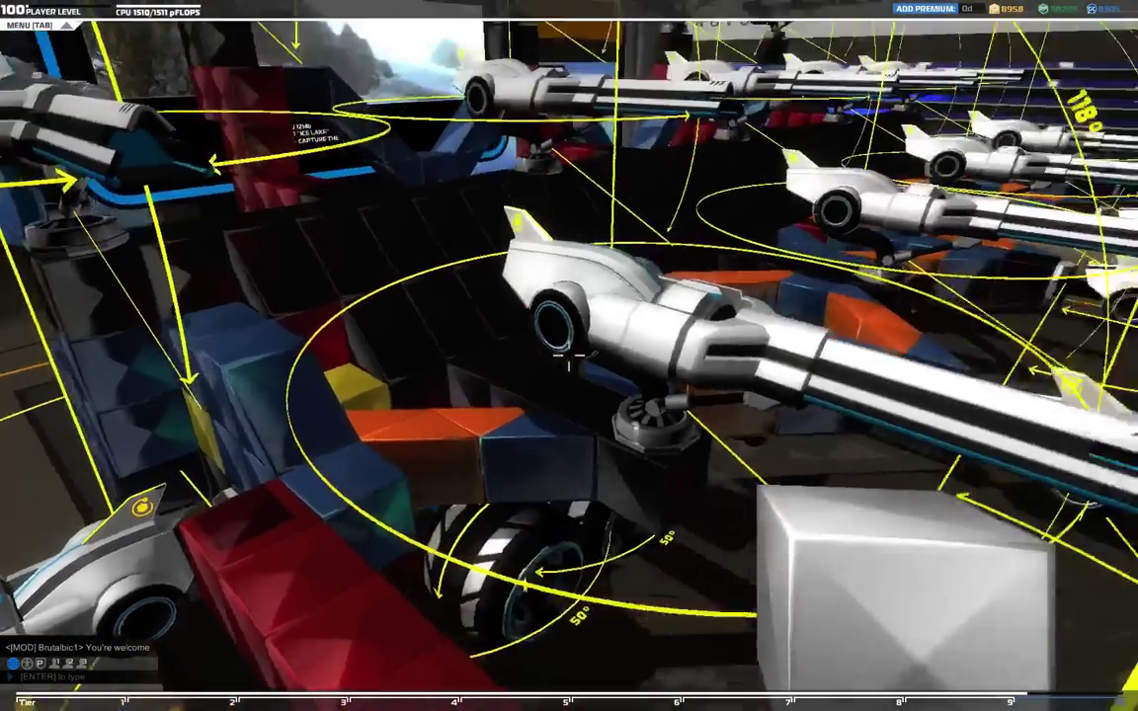
key(w)
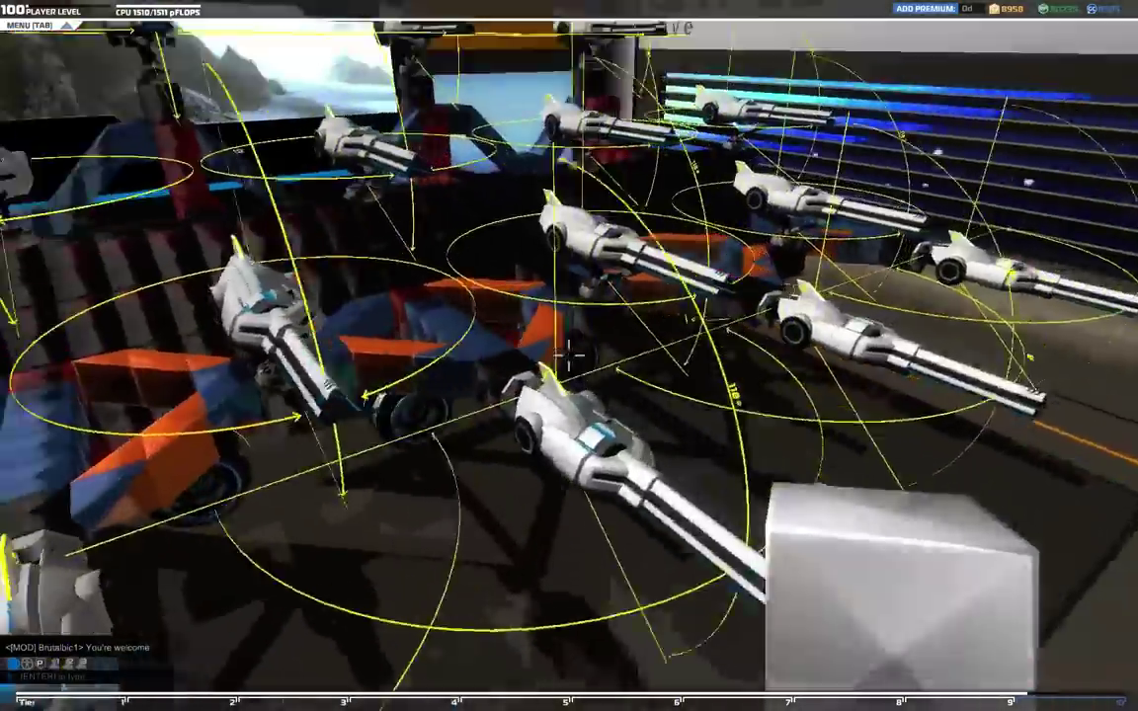
key(w)
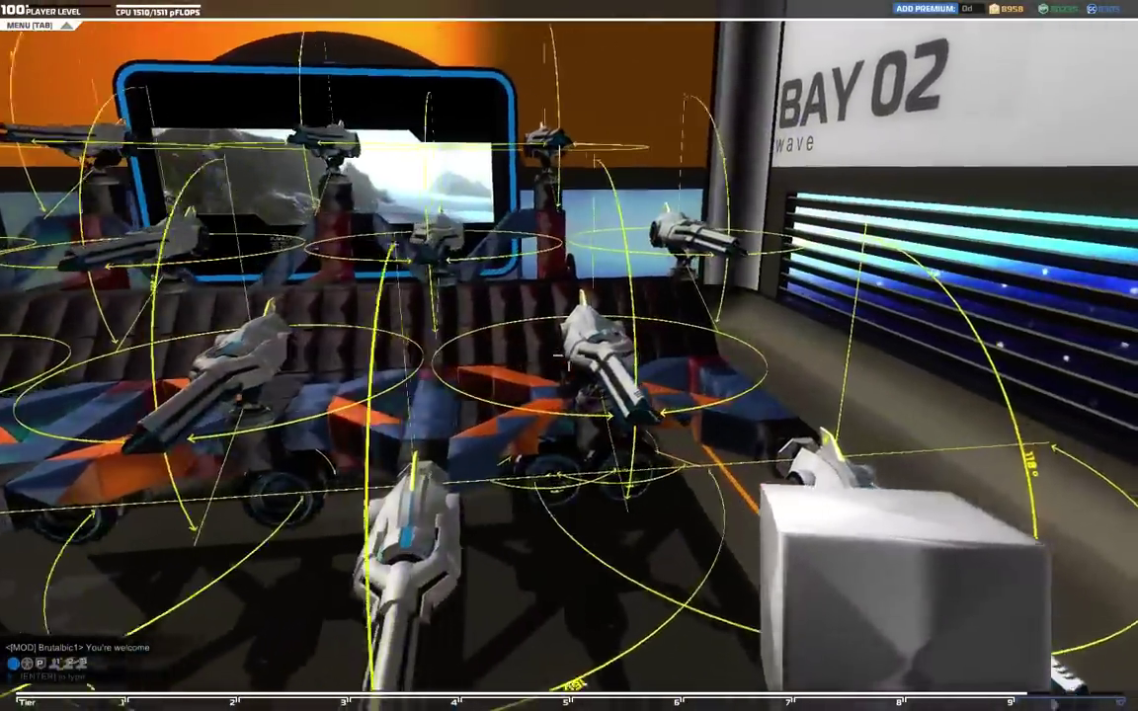
key(w)
key(w)
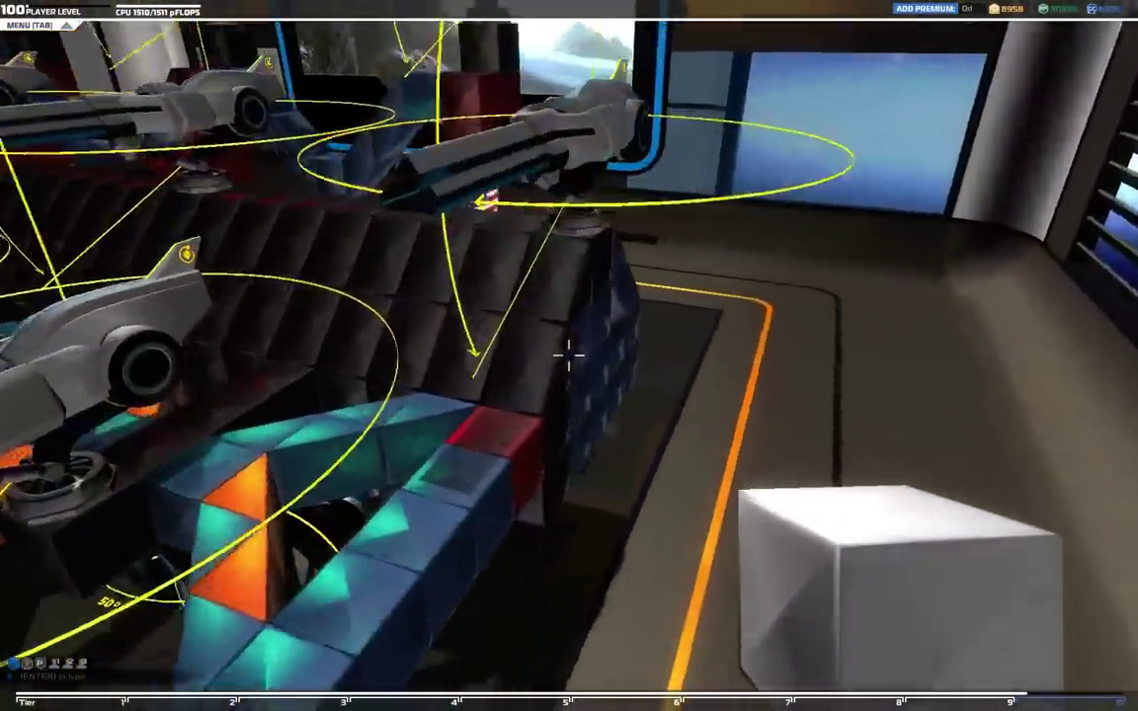
key(w)
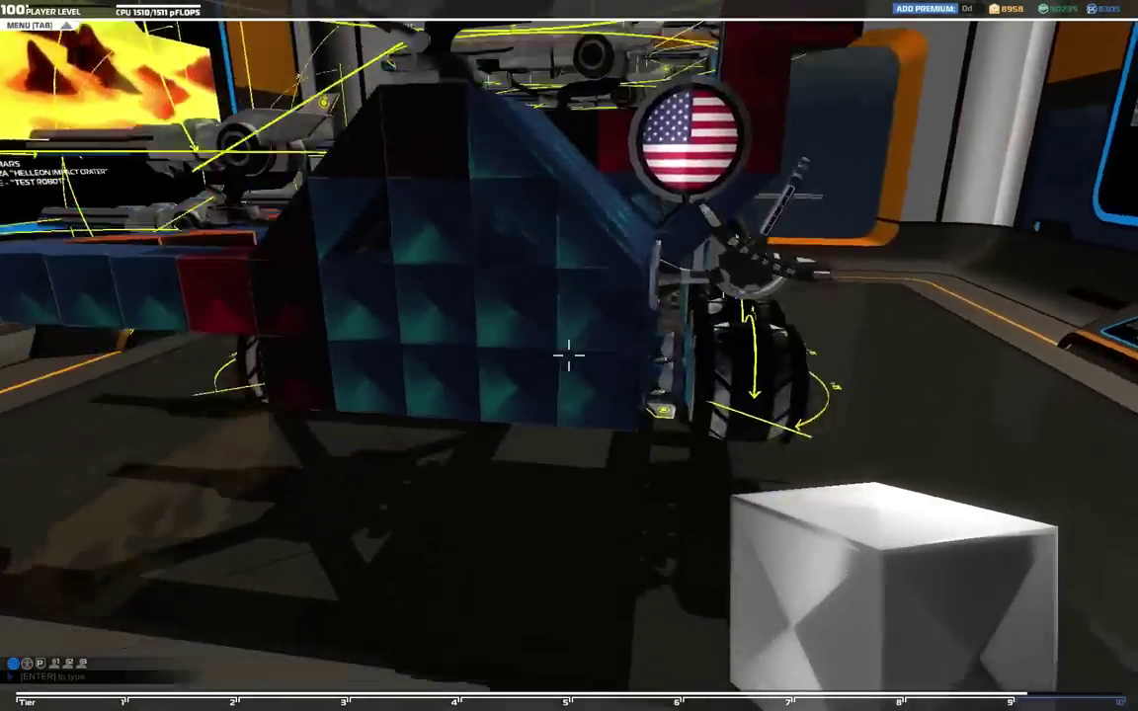
key(w)
key(w)
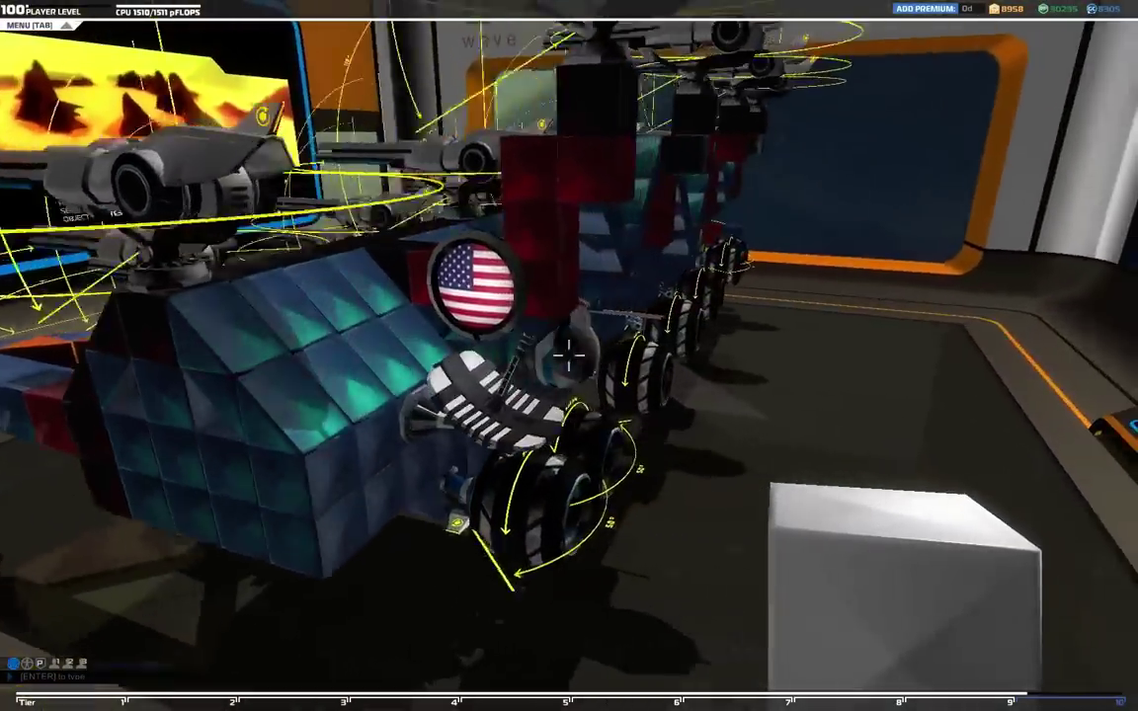
Step: Approach the flag and seat, then view the turret rows from the side
key(w)
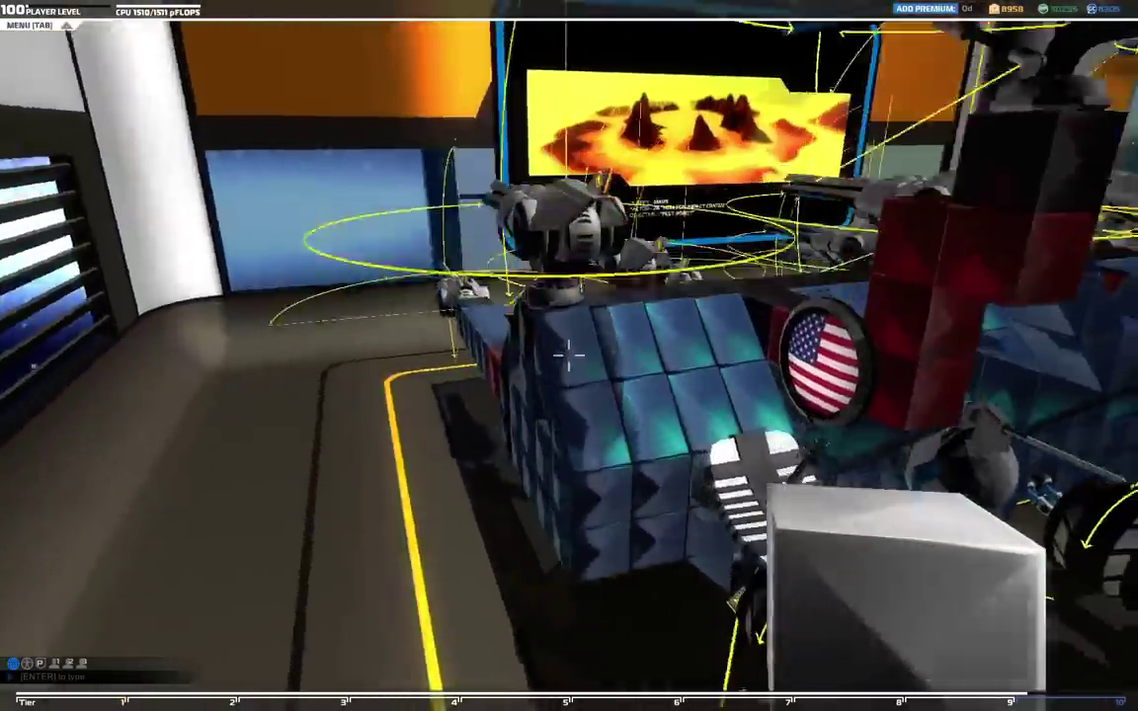
key(w)
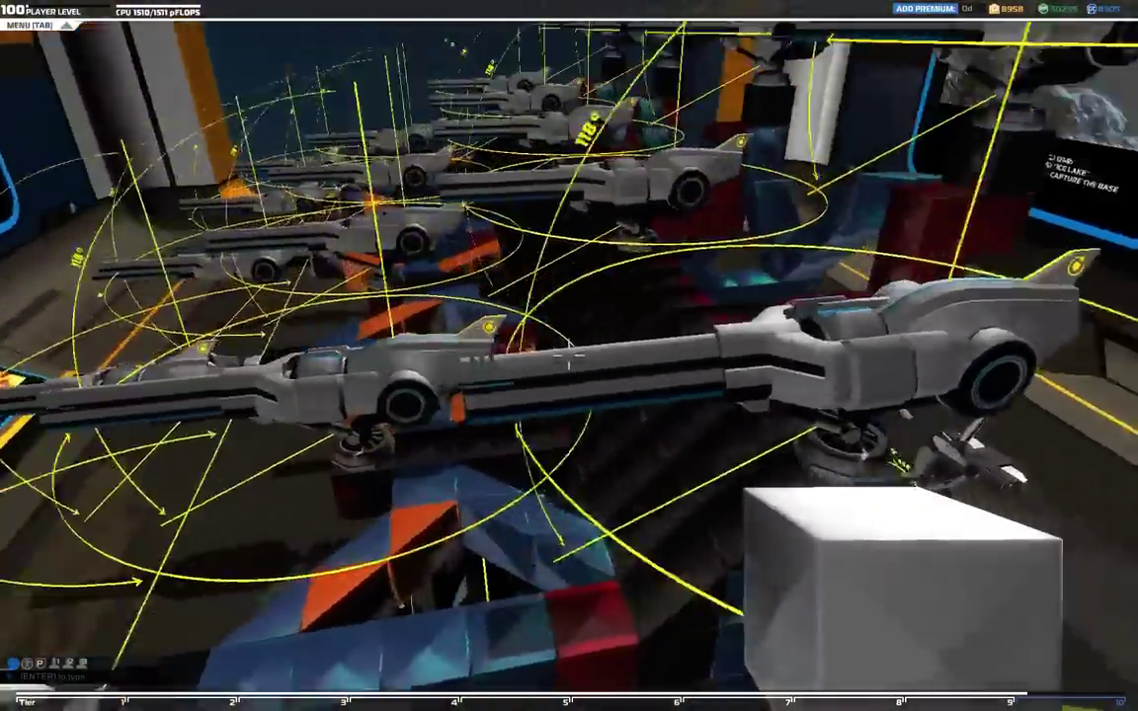
key(s)
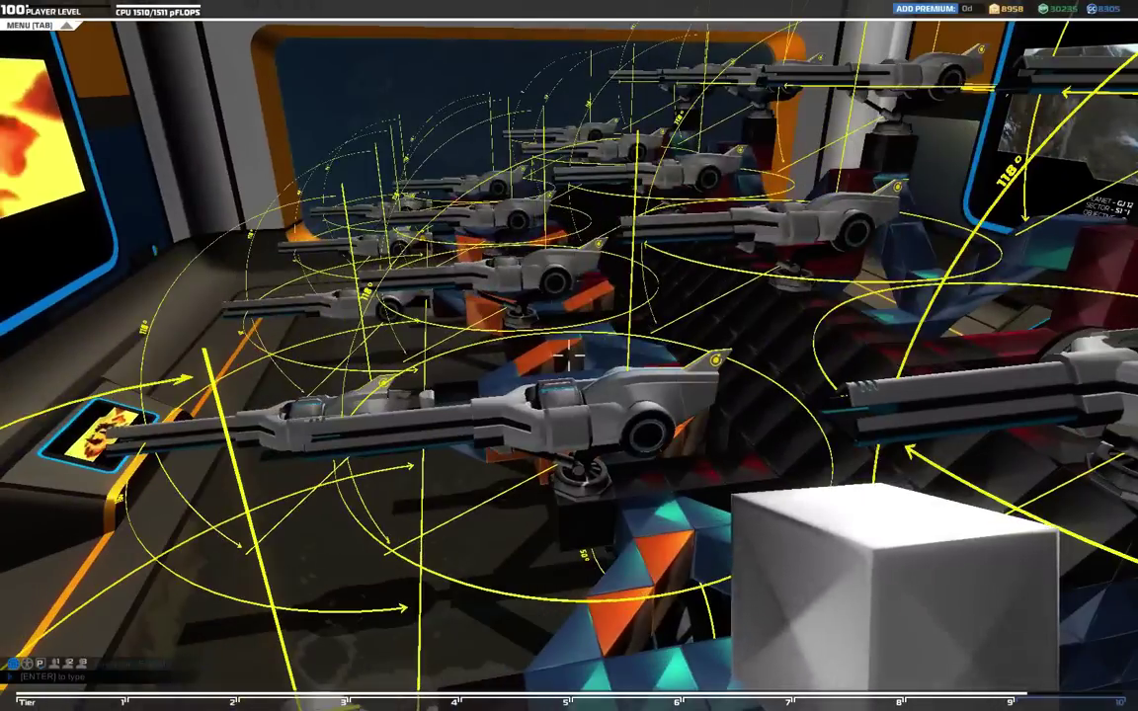
key(w)
key(w)
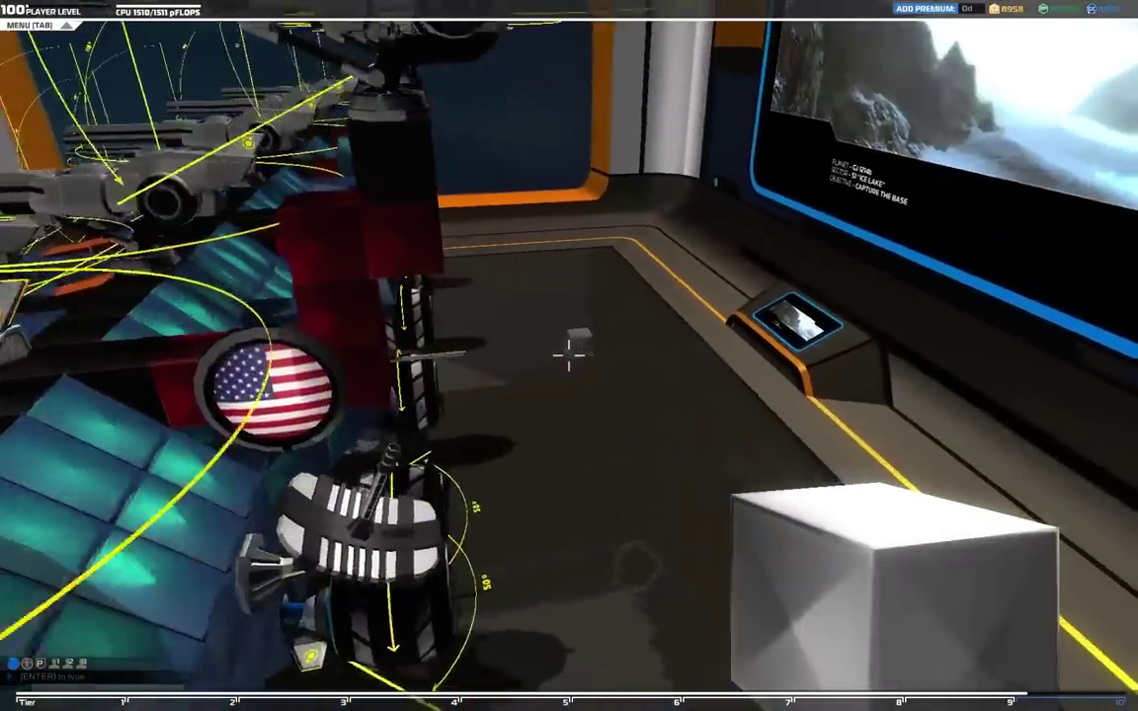
Step: Circle the wheeled flank to the other side, back past the flag, over the gun rows
key(a)
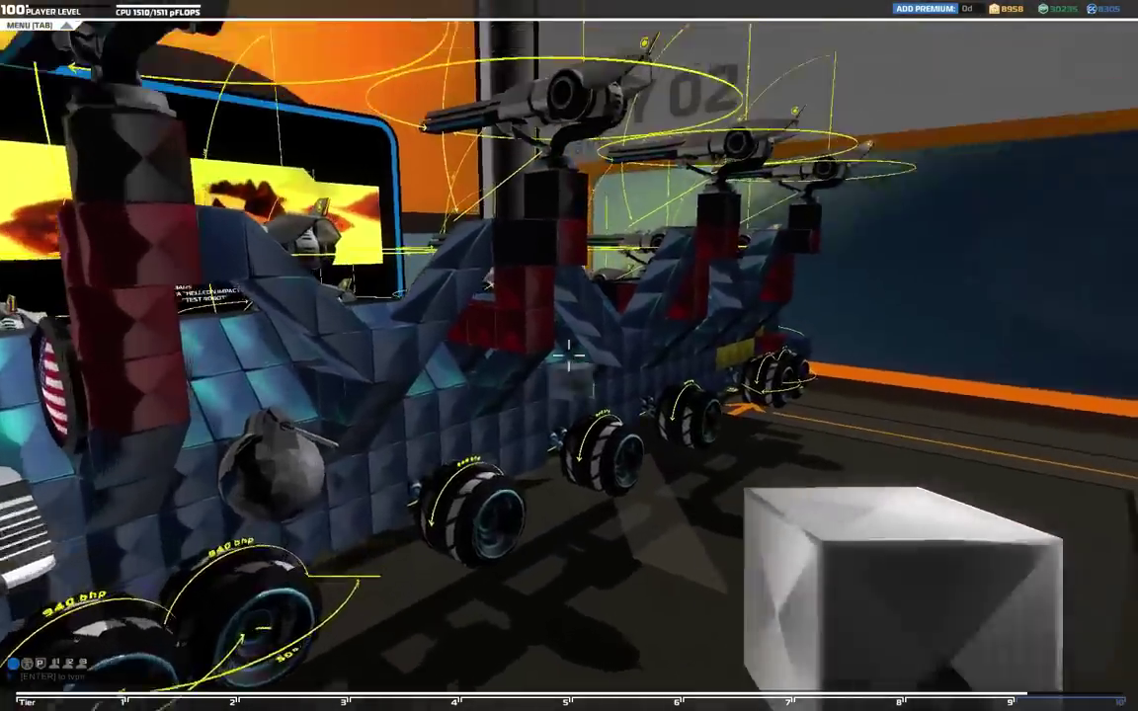
key(w)
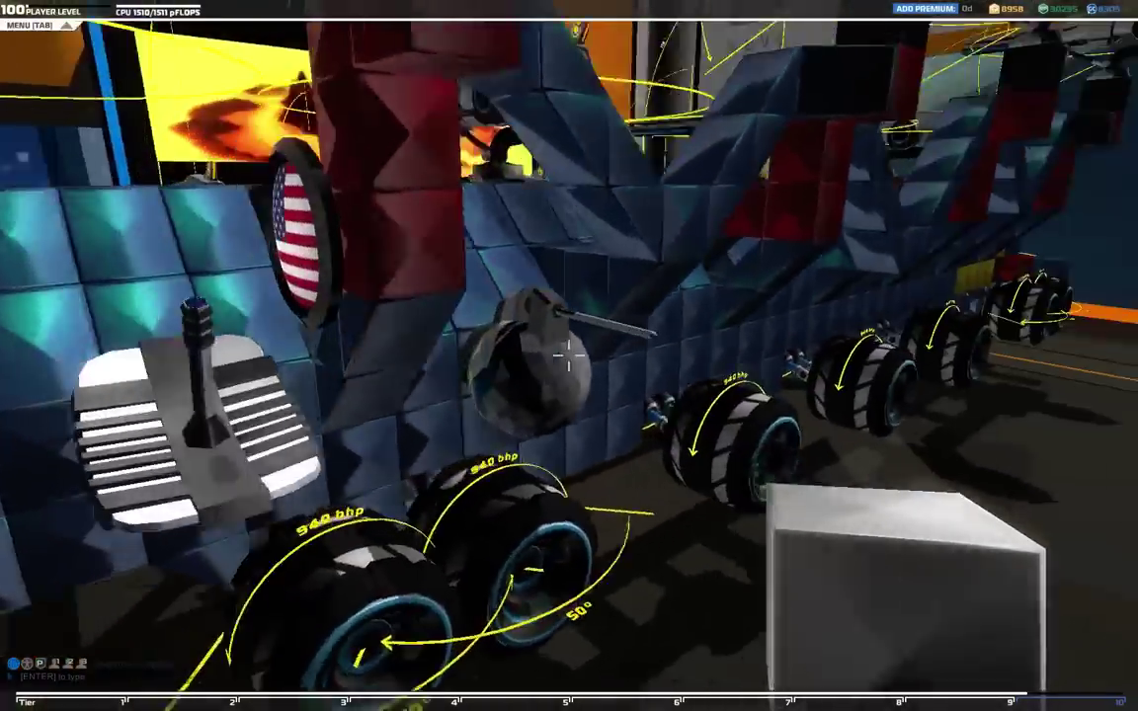
key(w)
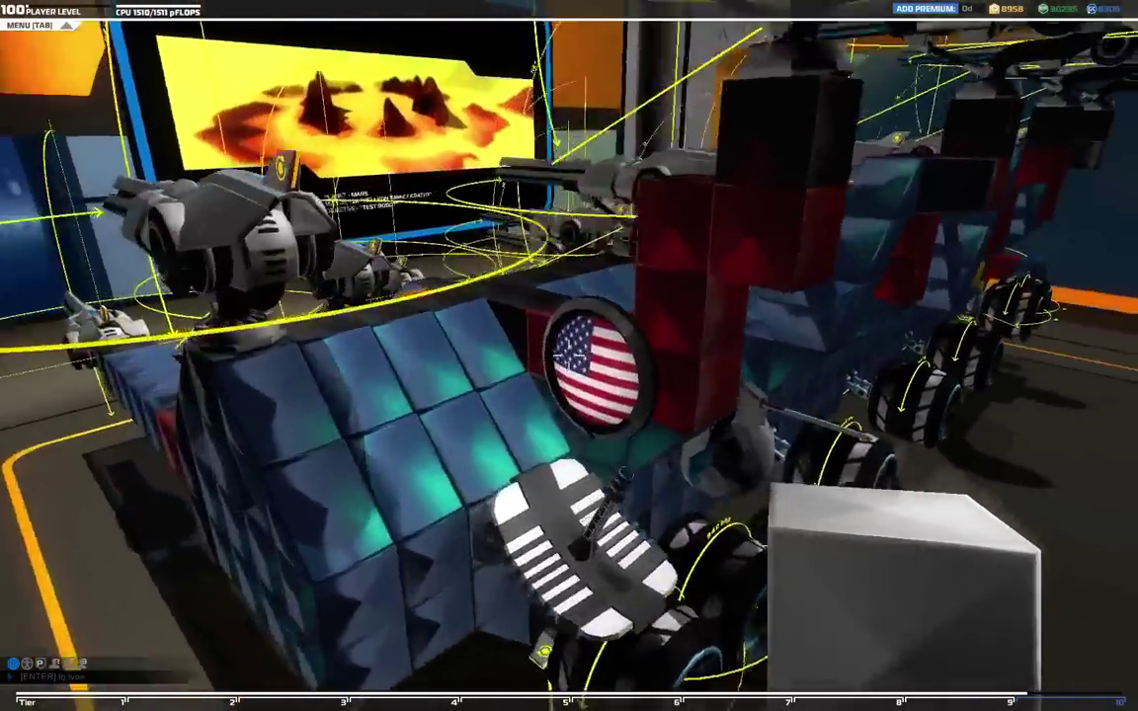
key(w)
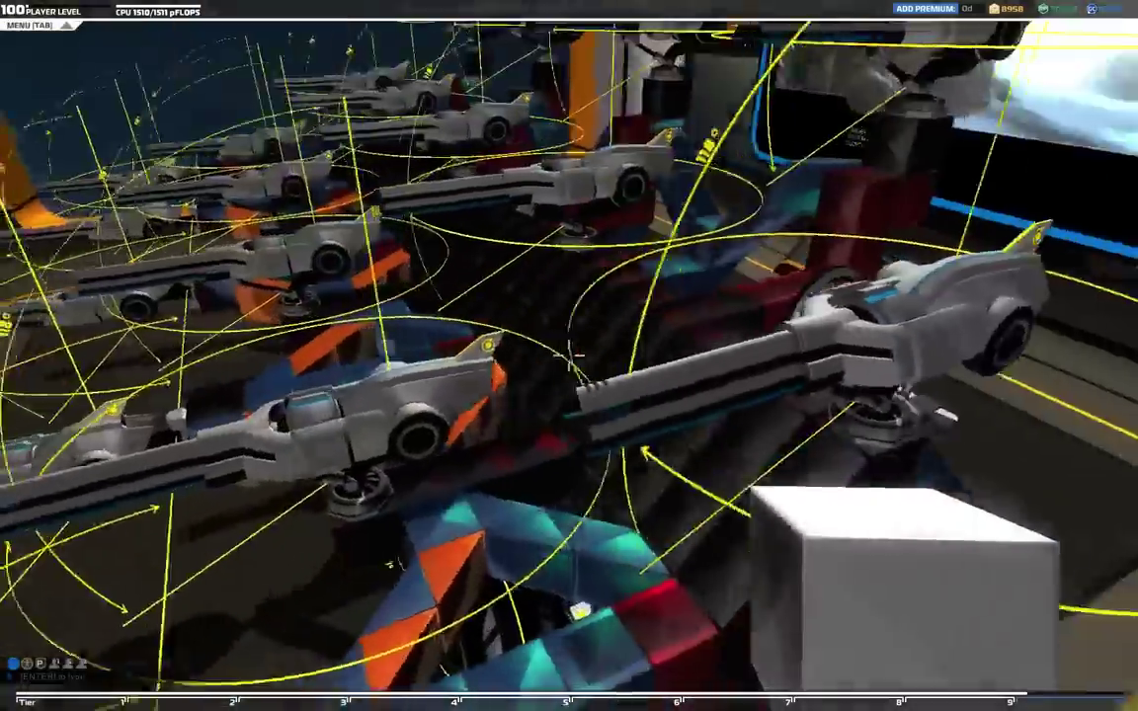
Step: Pan across the left-side laser rows from above, facing the Mars mission wall monitor
key(w)
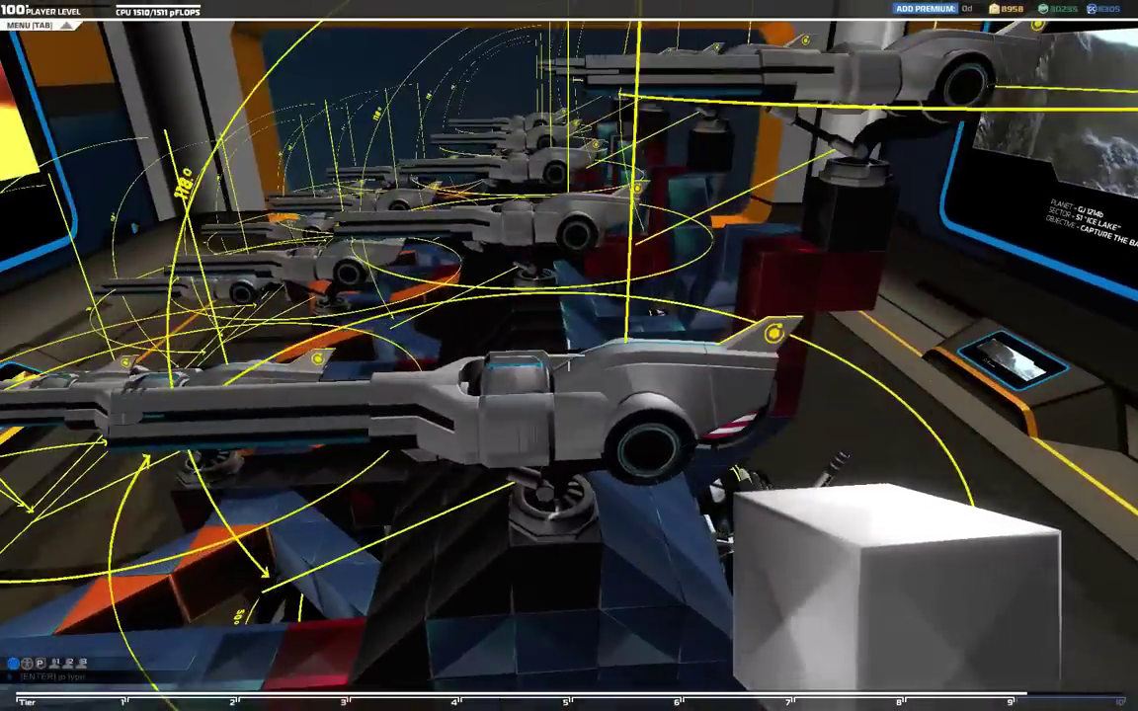
key(w)
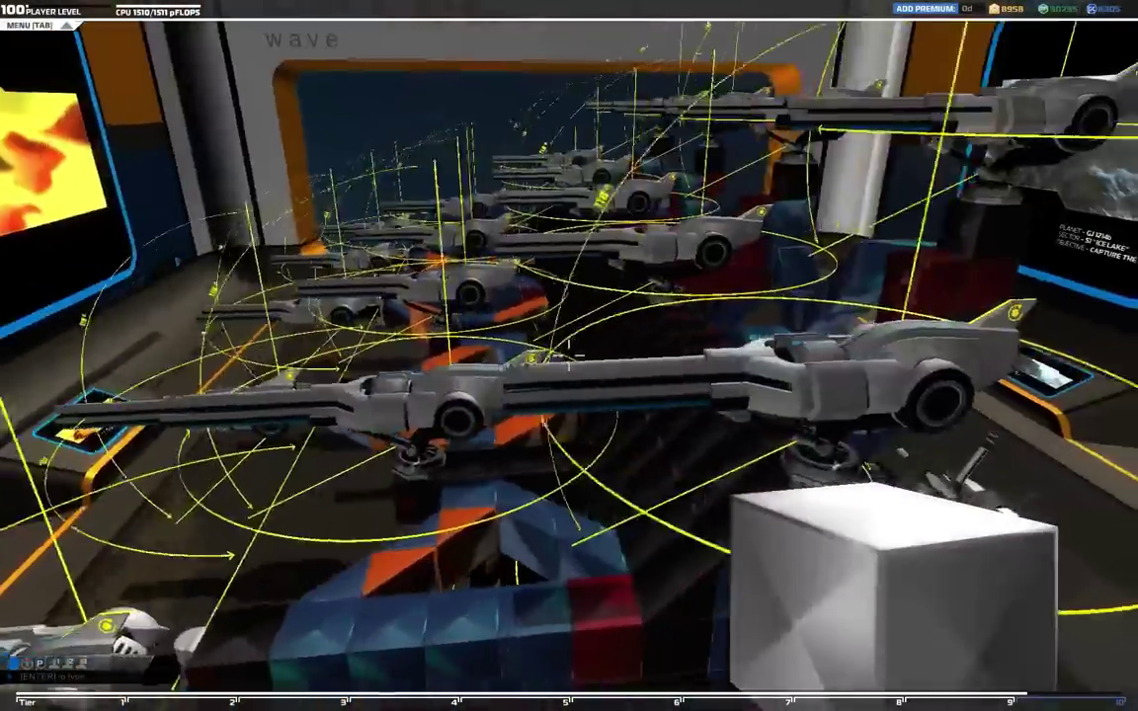
key(w)
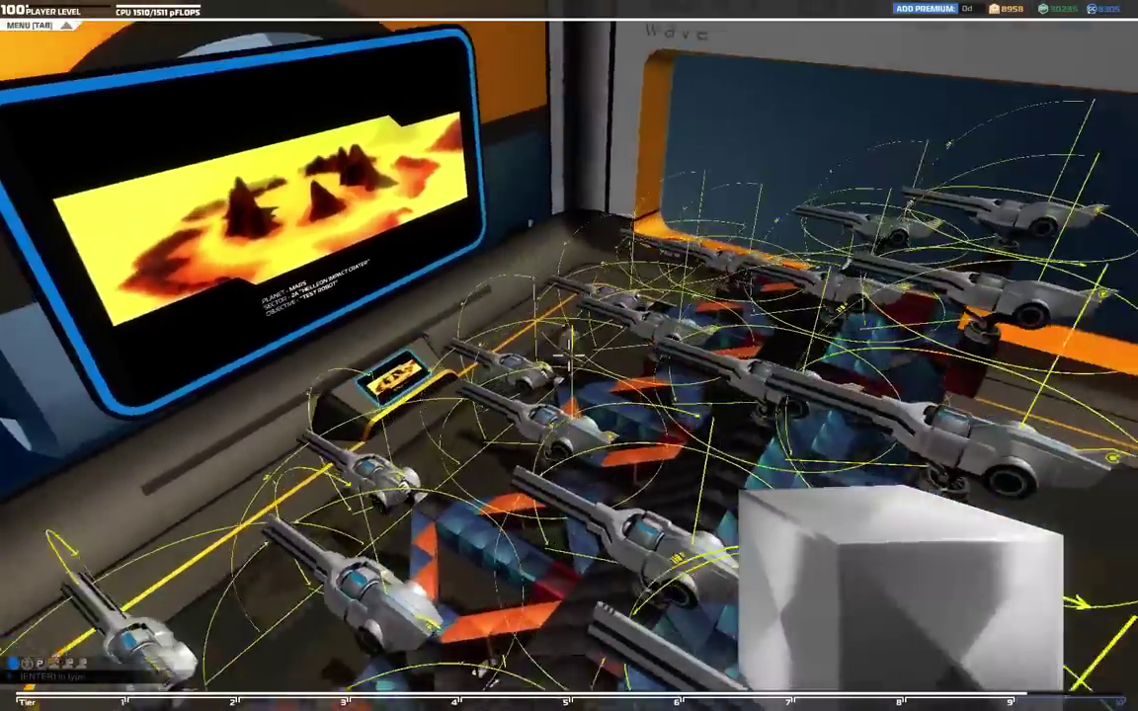
key(w)
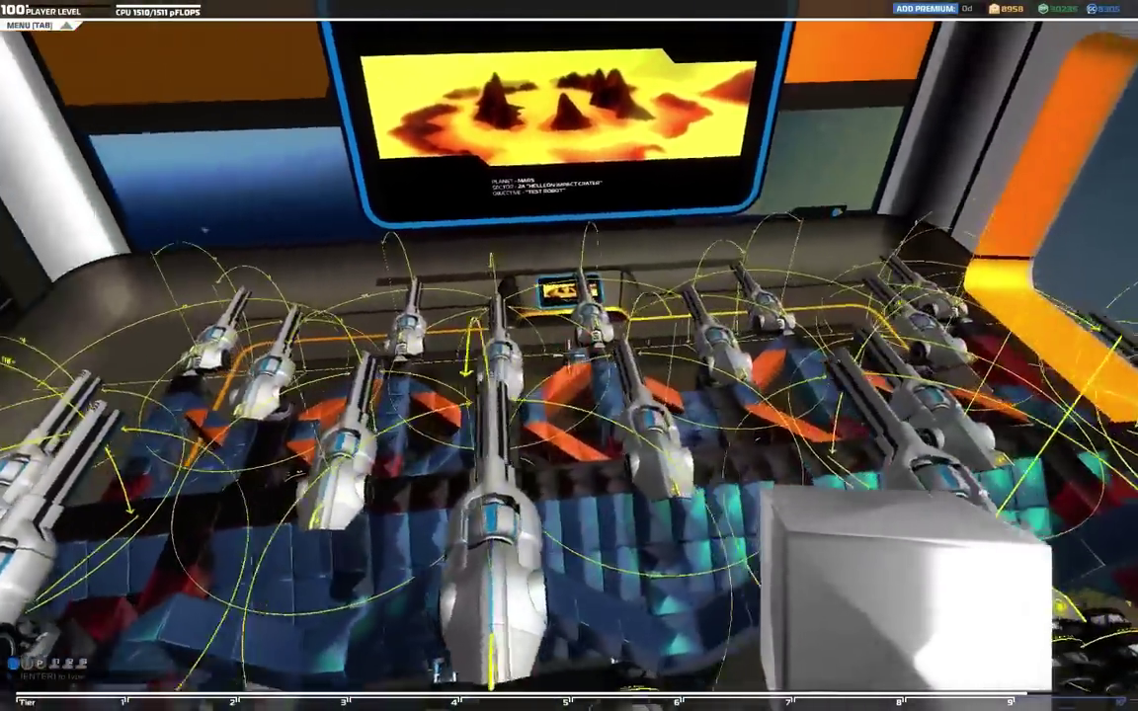
key(w)
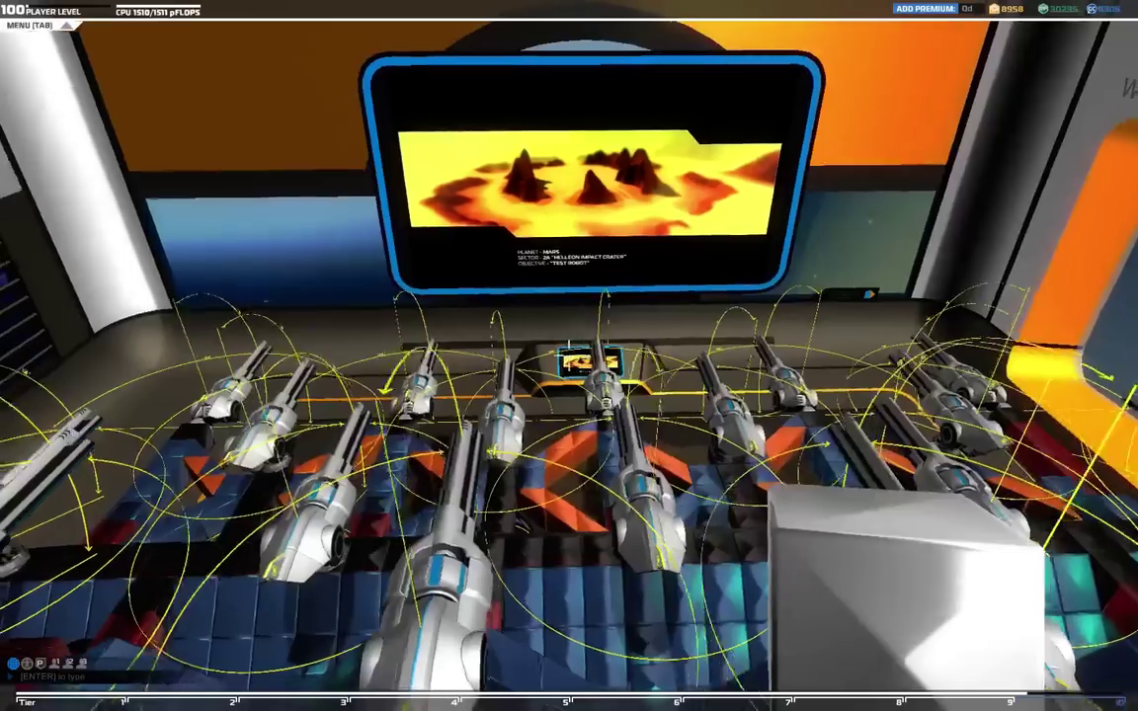
key(a)
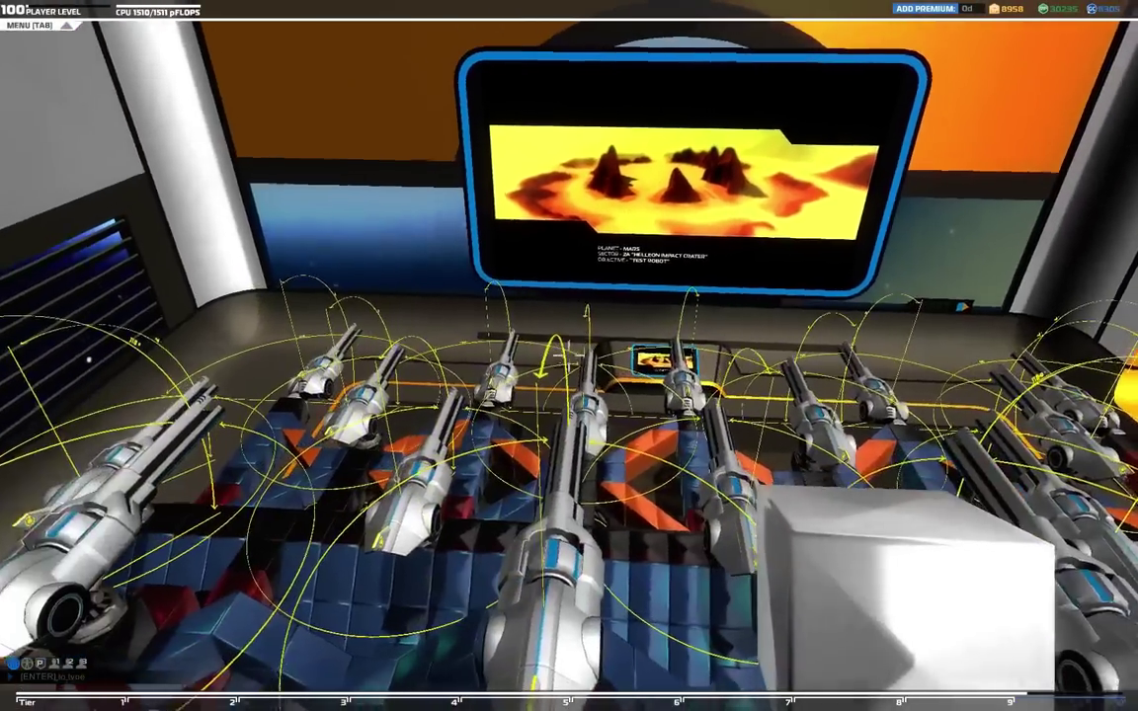